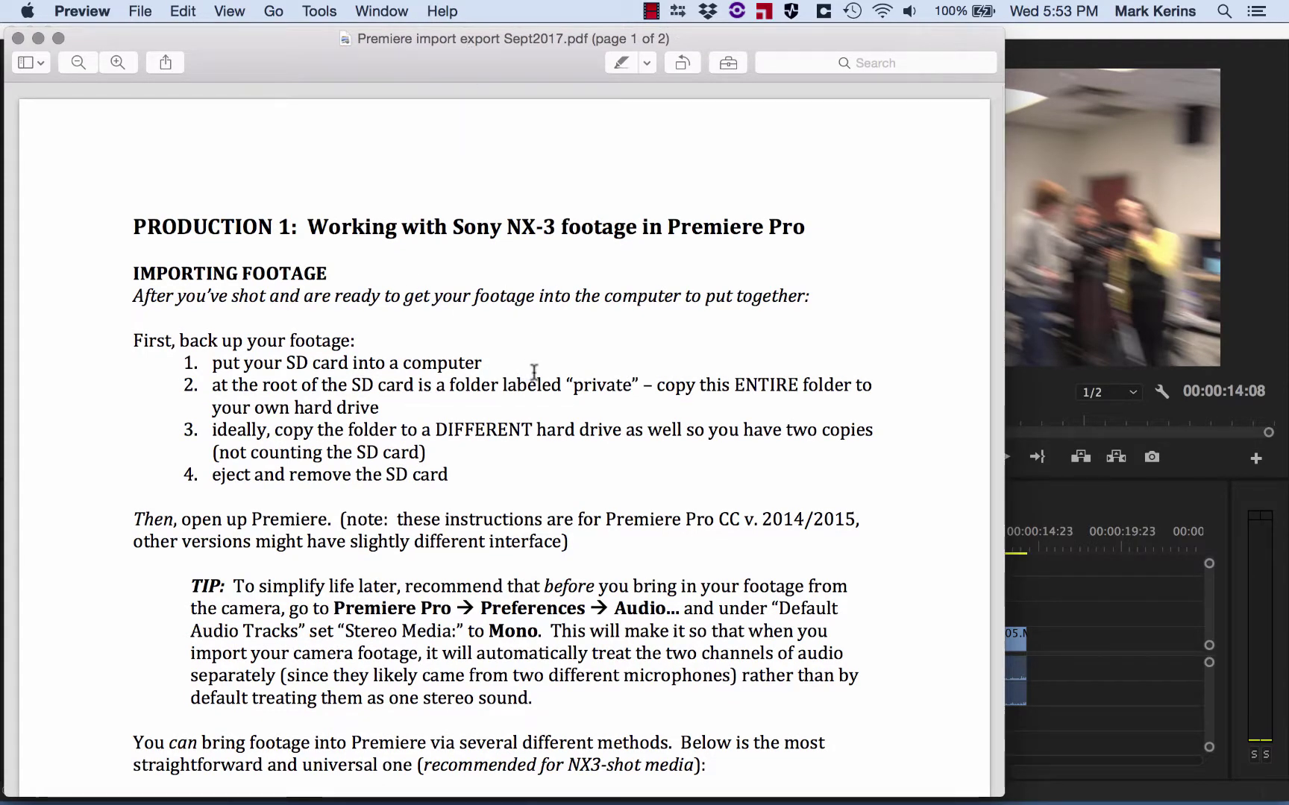
# Read through the footage import and export instructions in the Premiere import export PDF
pyautogui.scroll(-5, 534, 373)
pyautogui.scroll(-20, 534, 373)
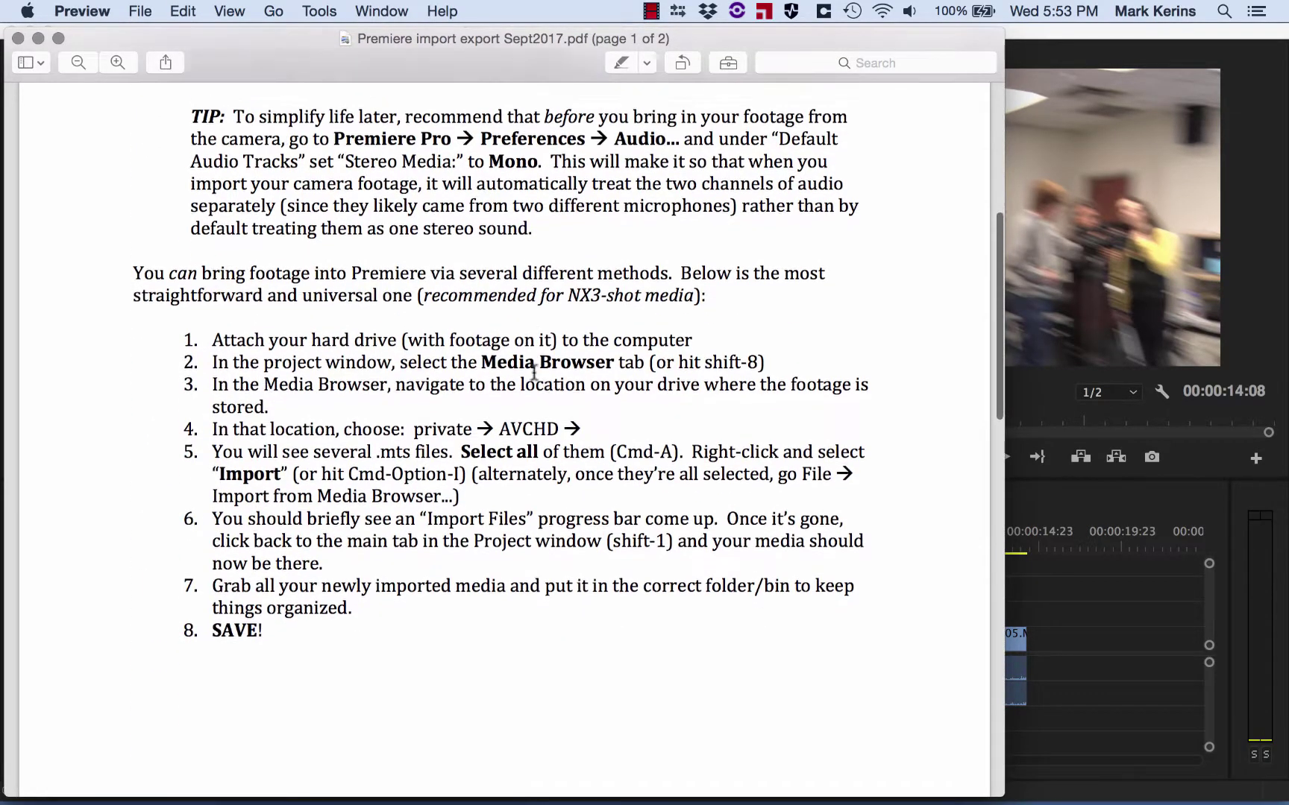
pyautogui.scroll(-2, 534, 370)
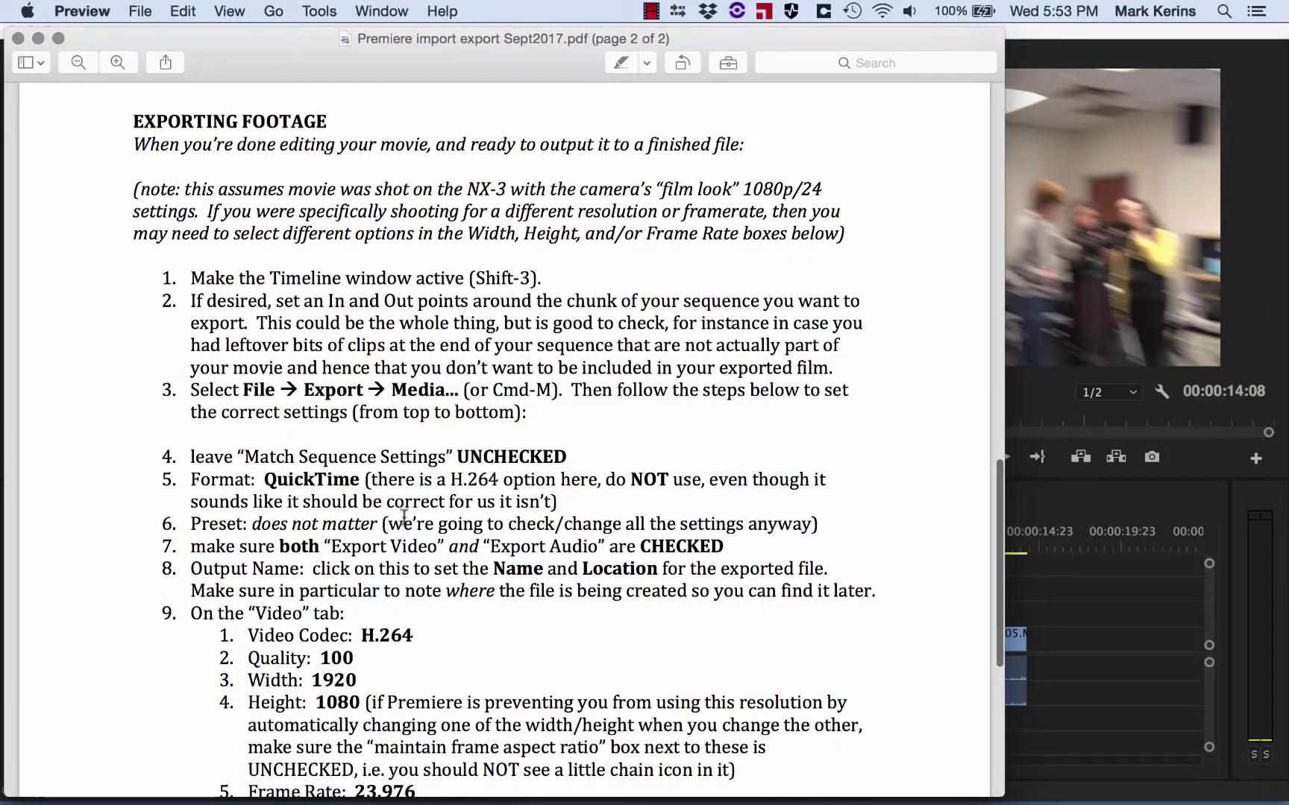
pyautogui.scroll(-15, 476, 480)
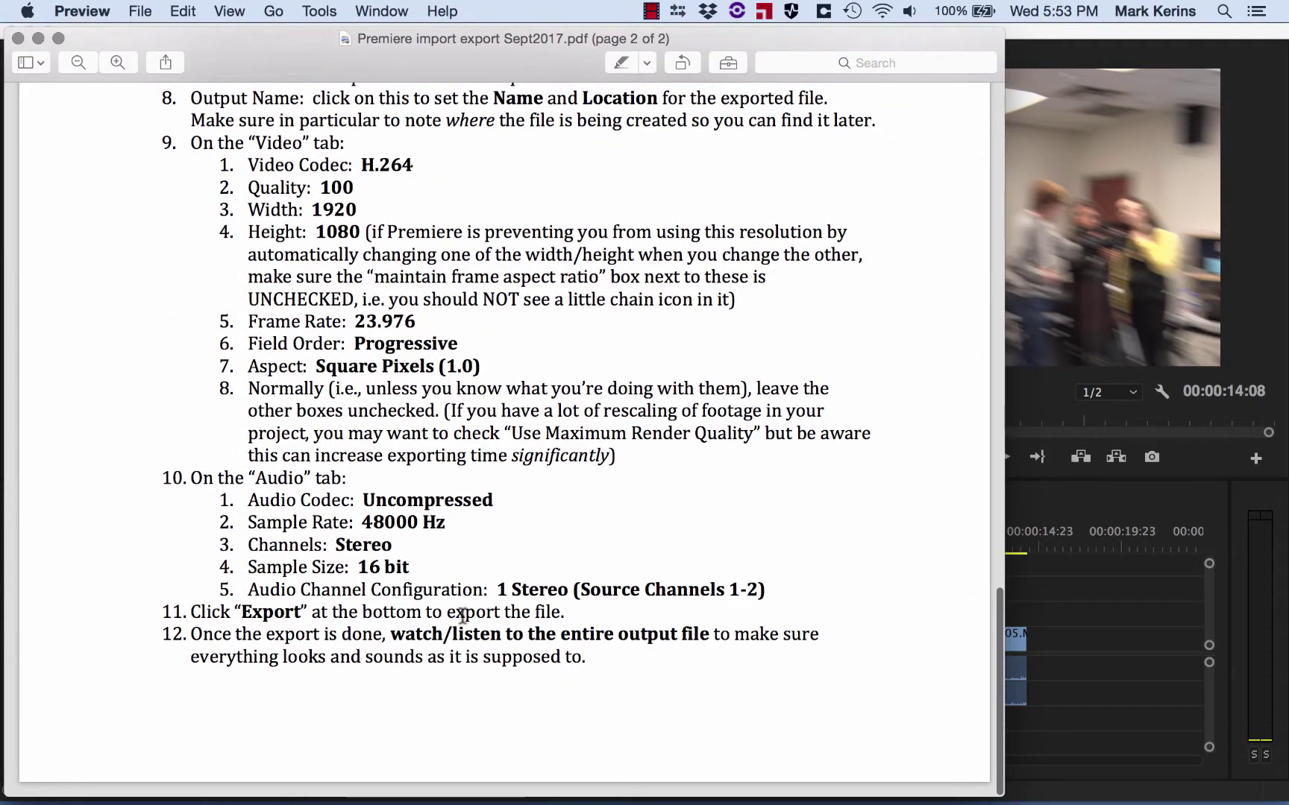
pyautogui.scroll(8, 463, 616)
pyautogui.scroll(-5, 462, 616)
pyautogui.scroll(20, 462, 616)
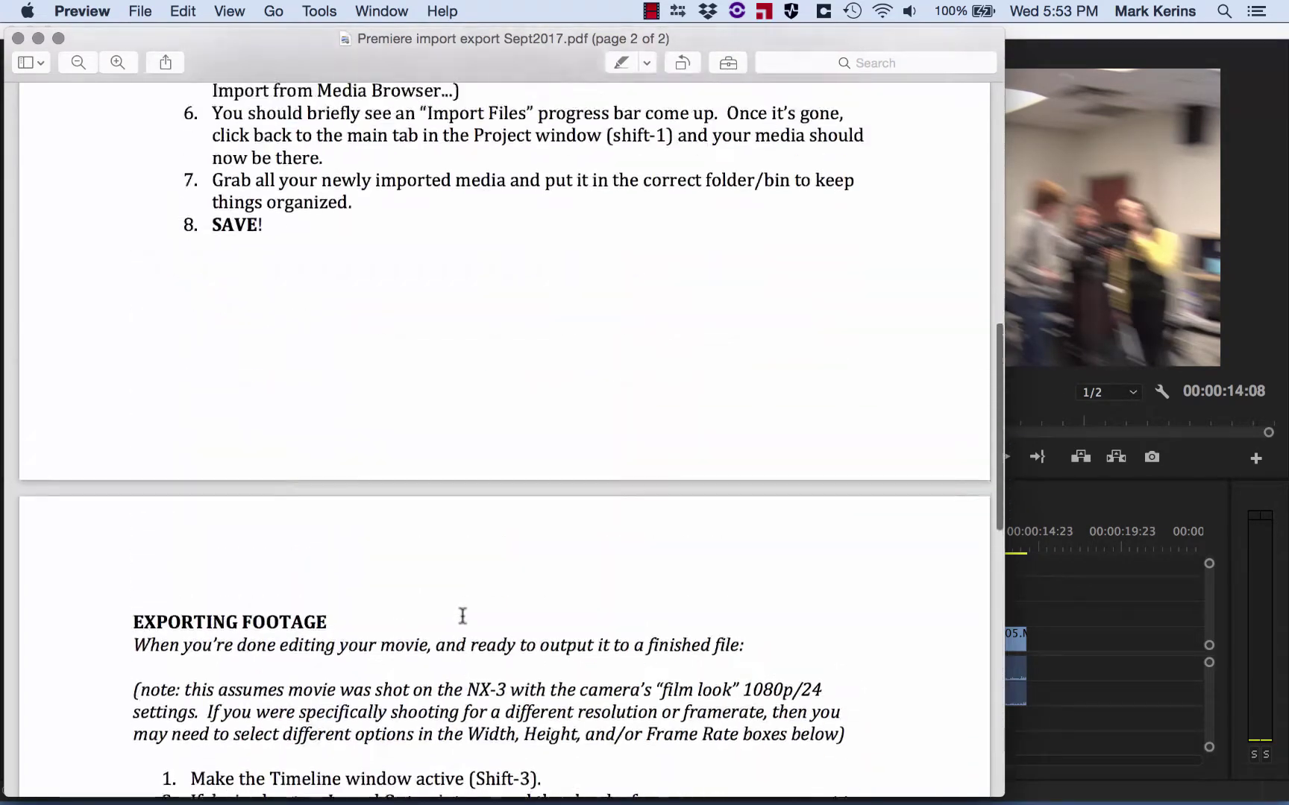
# Switch to Premiere Pro and mark In at the sequence's start and Out at the last clip's end, 00:00:14:07
pyautogui.press('super+Tab')
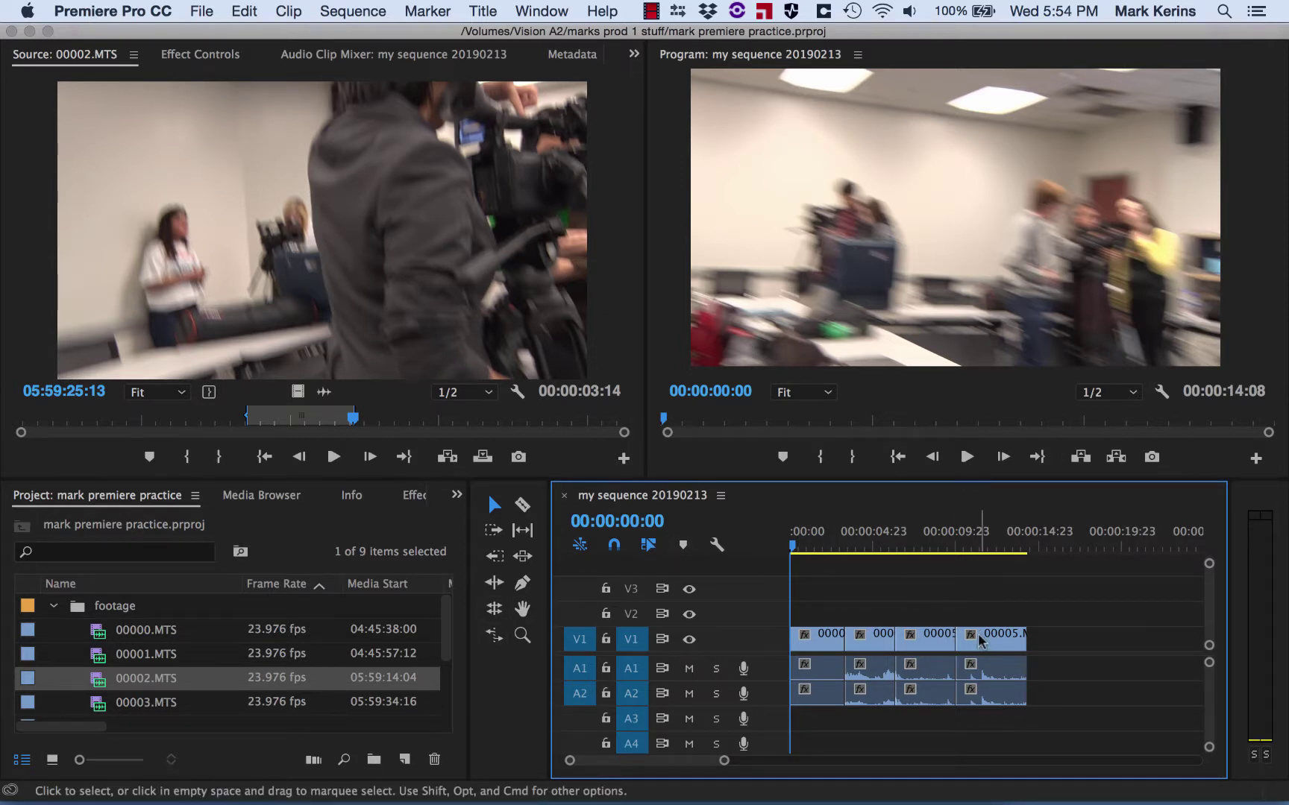
pyautogui.moveTo(814, 532); pyautogui.dragTo(776, 537)
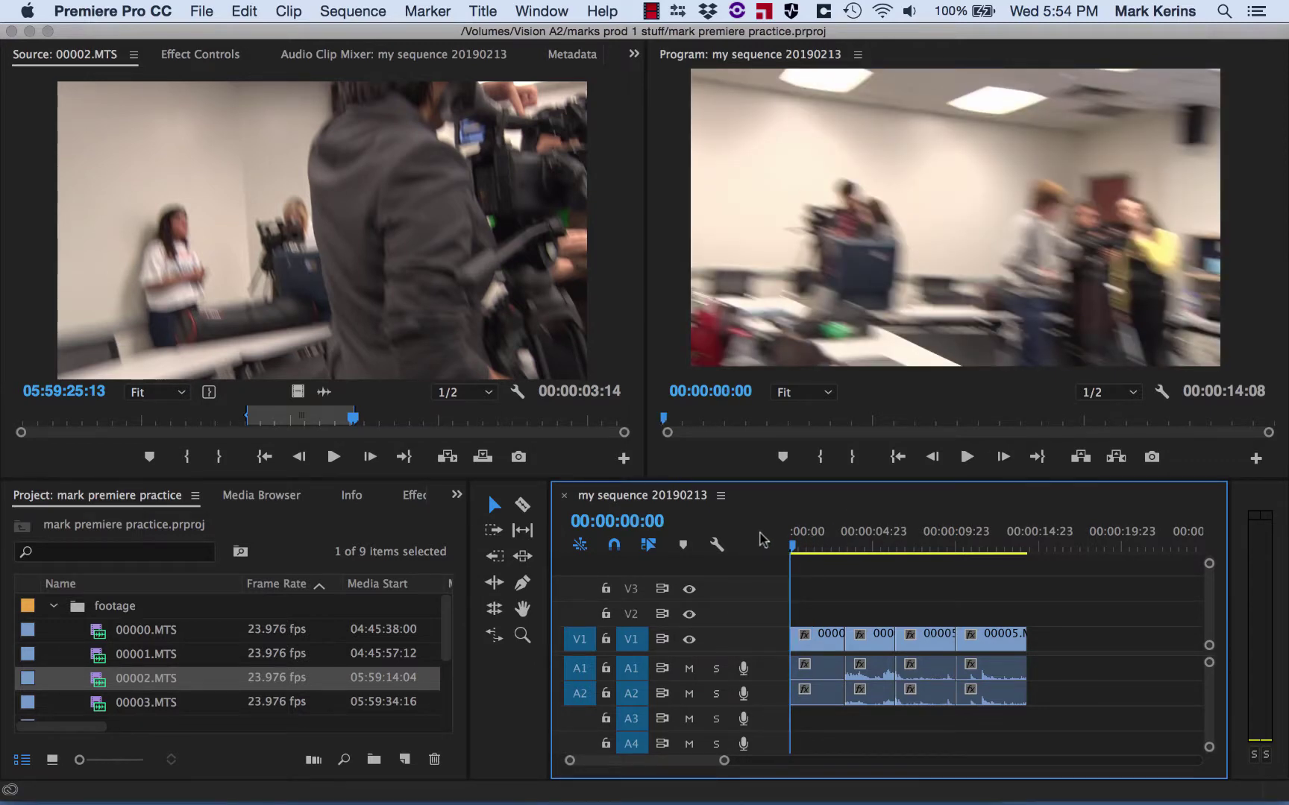
pyautogui.click(835, 548)
pyautogui.moveTo(835, 552); pyautogui.dragTo(1028, 554)
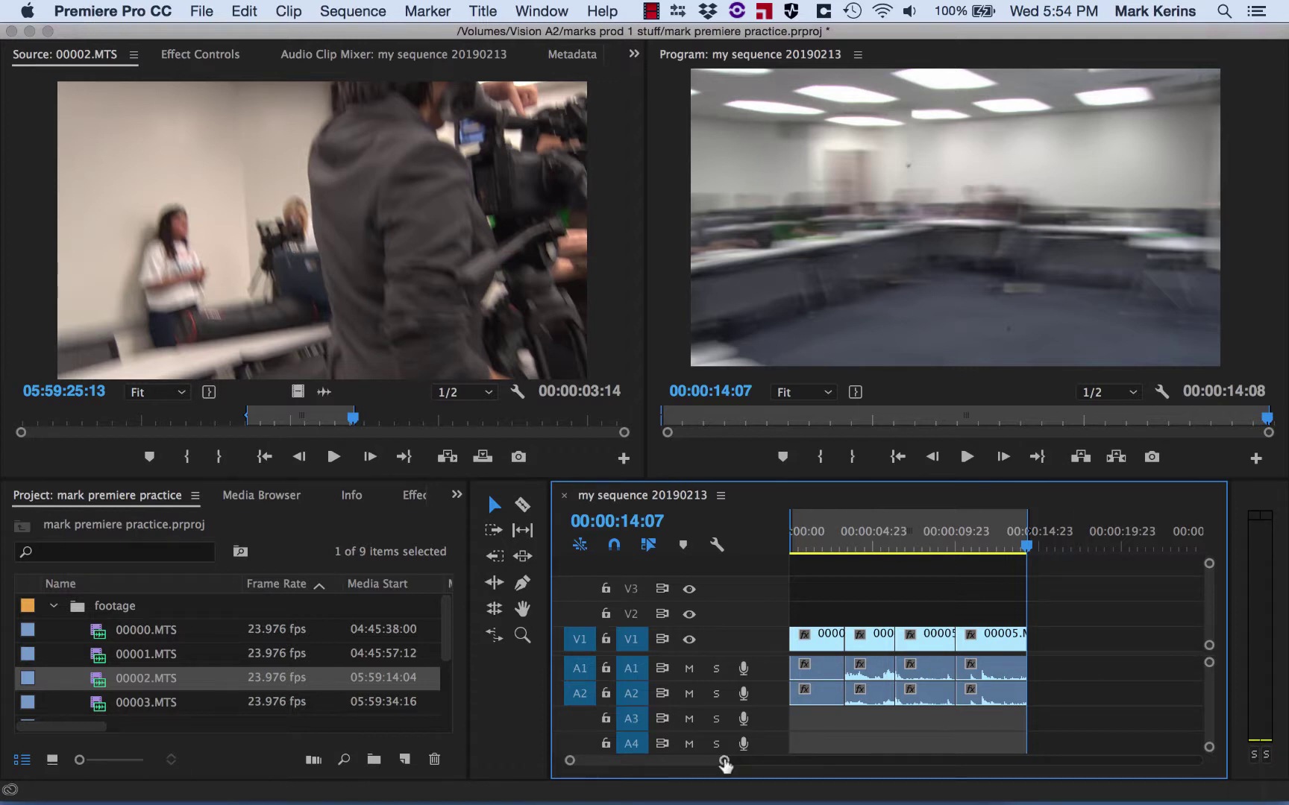
# Try placing footage clip 00001.MTS on the timeline far past the end of the edited clips
pyautogui.moveTo(723, 762); pyautogui.dragTo(1064, 759)
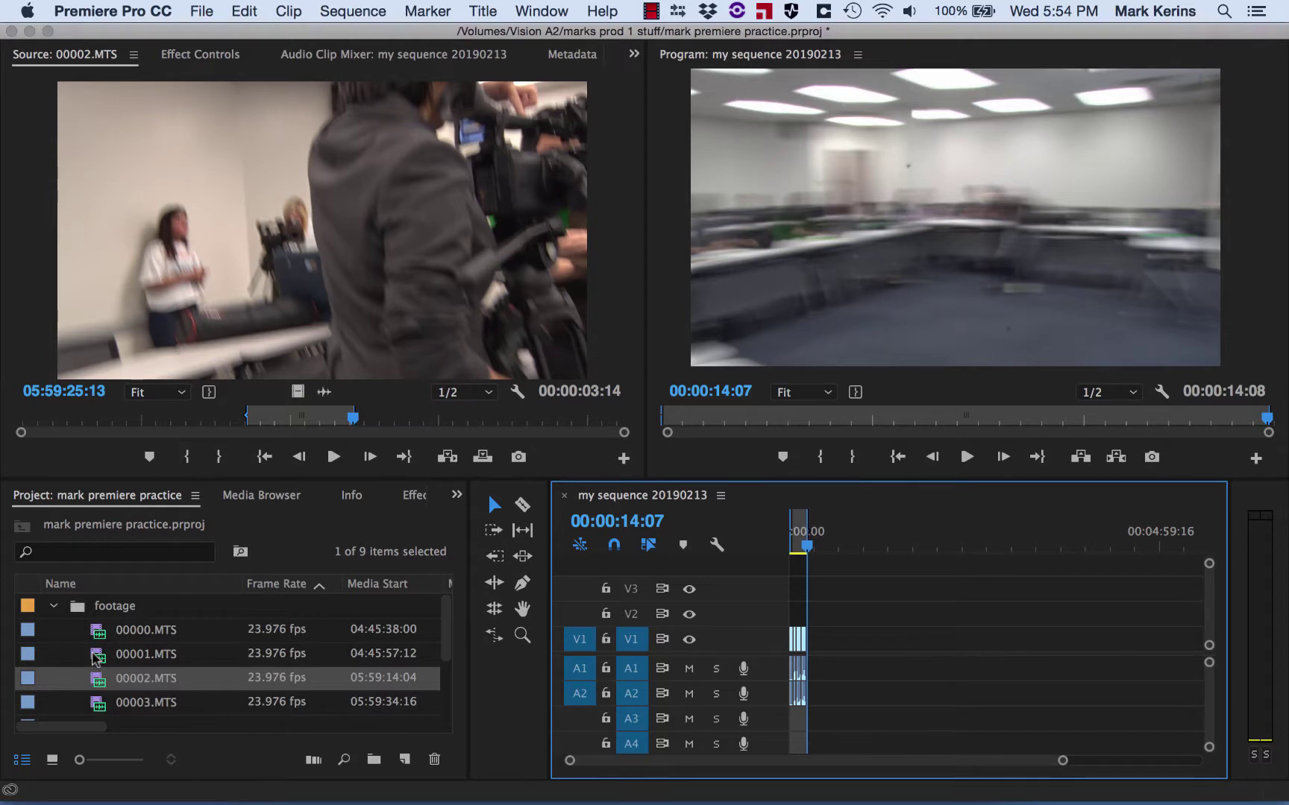
pyautogui.moveTo(95, 658); pyautogui.dragTo(1135, 656)
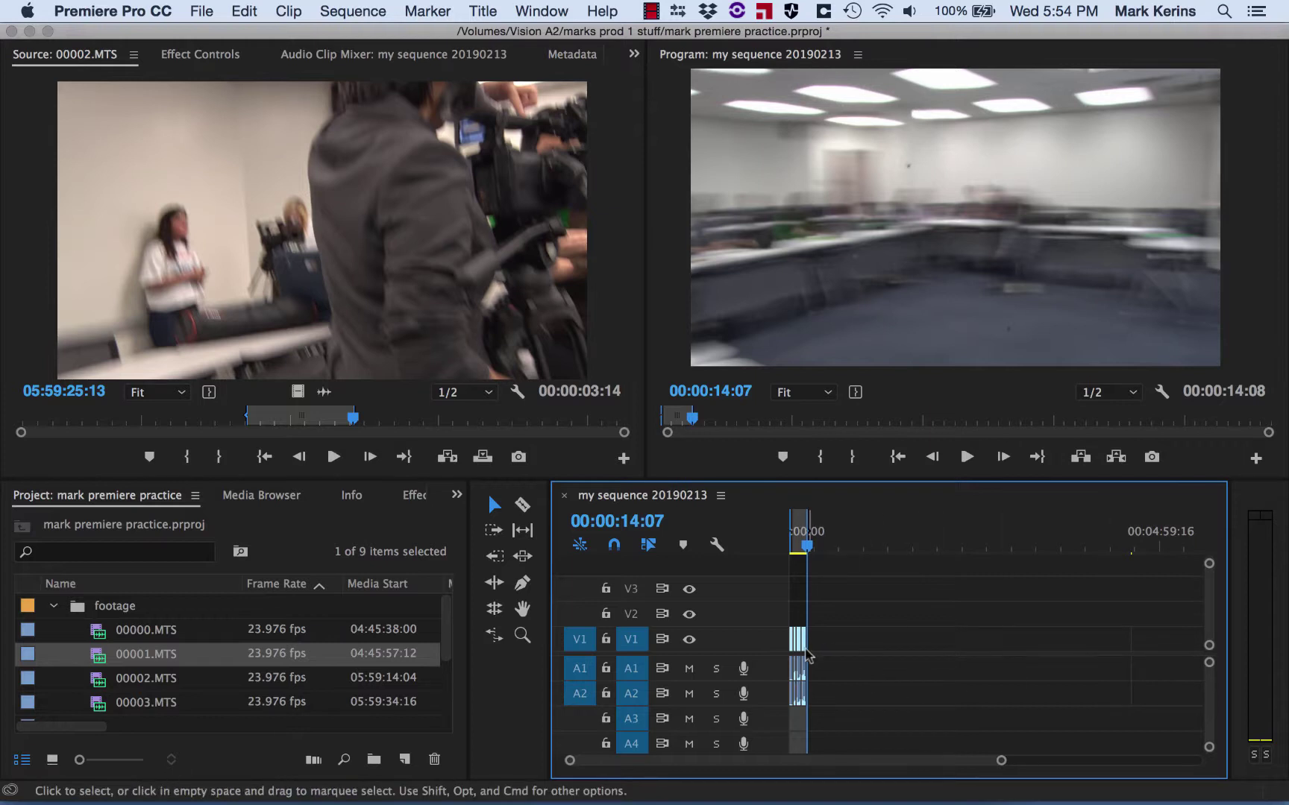
pyautogui.moveTo(1000, 760); pyautogui.dragTo(1085, 769)
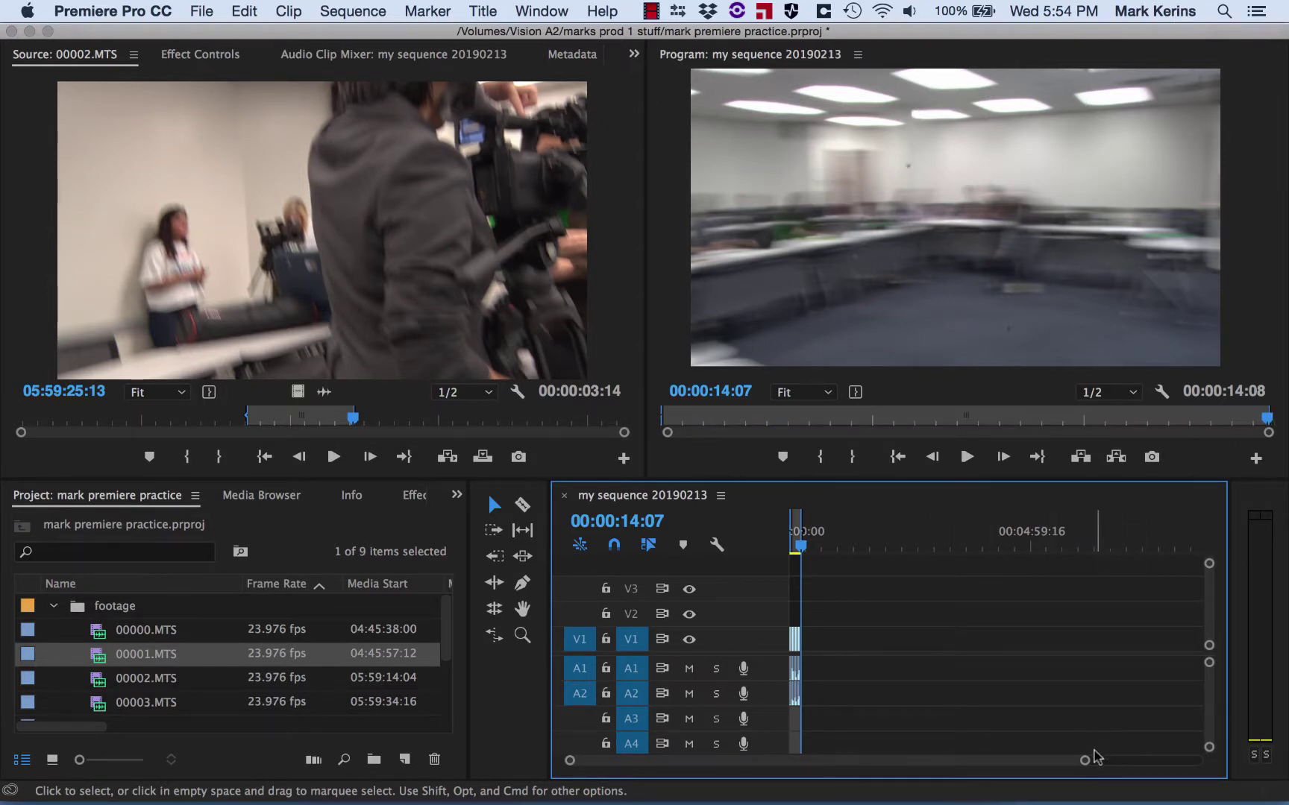
pyautogui.moveTo(1085, 760); pyautogui.dragTo(705, 764)
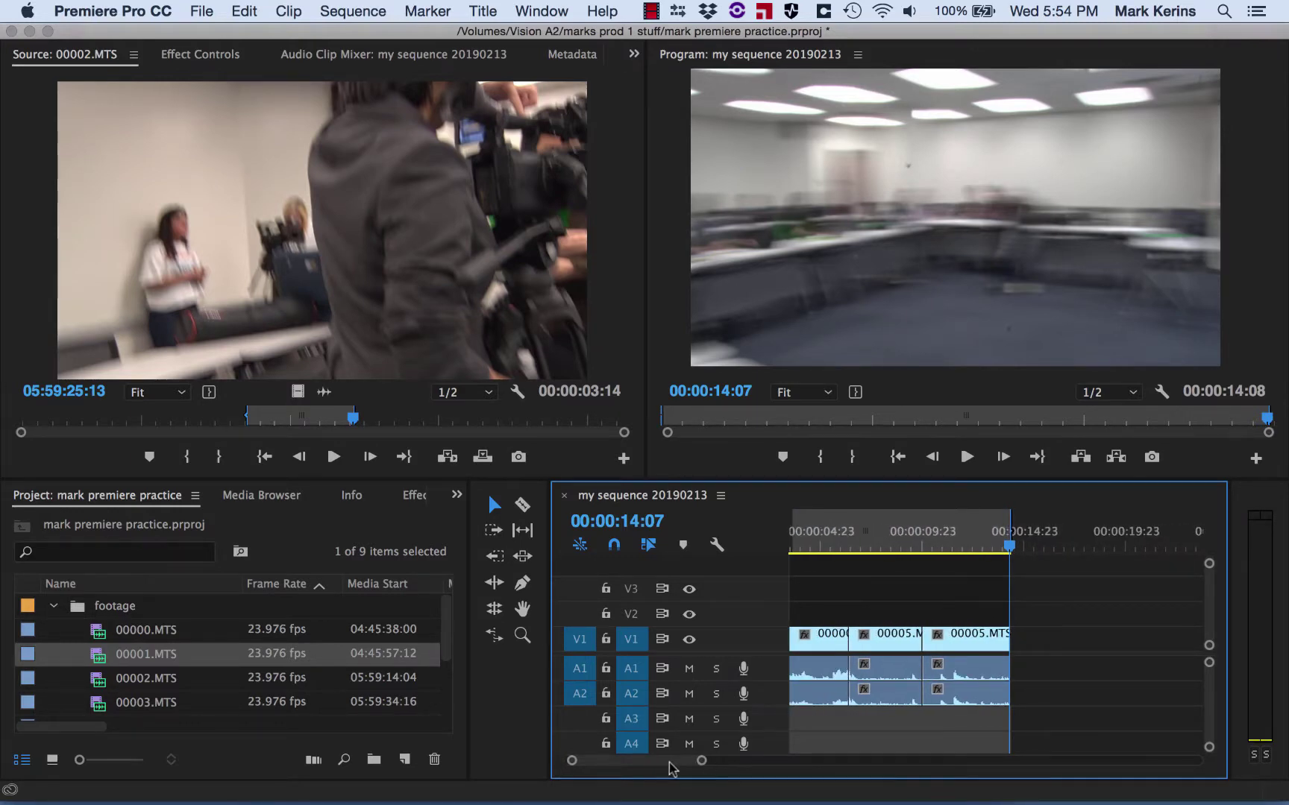
# Make the timeline of my sequence 20190213 active and open its media export settings
pyautogui.moveTo(899, 528); pyautogui.dragTo(721, 528)
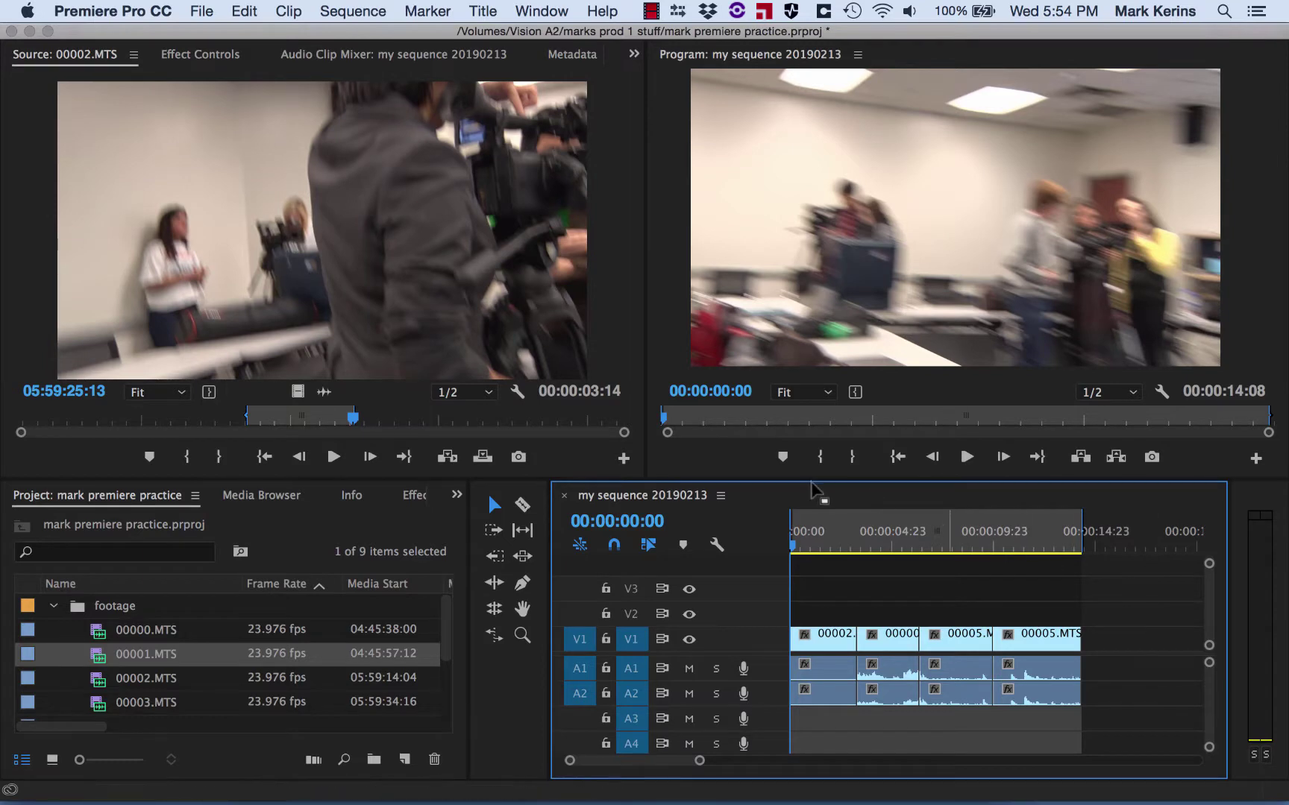
pyautogui.moveTo(867, 531); pyautogui.dragTo(814, 534)
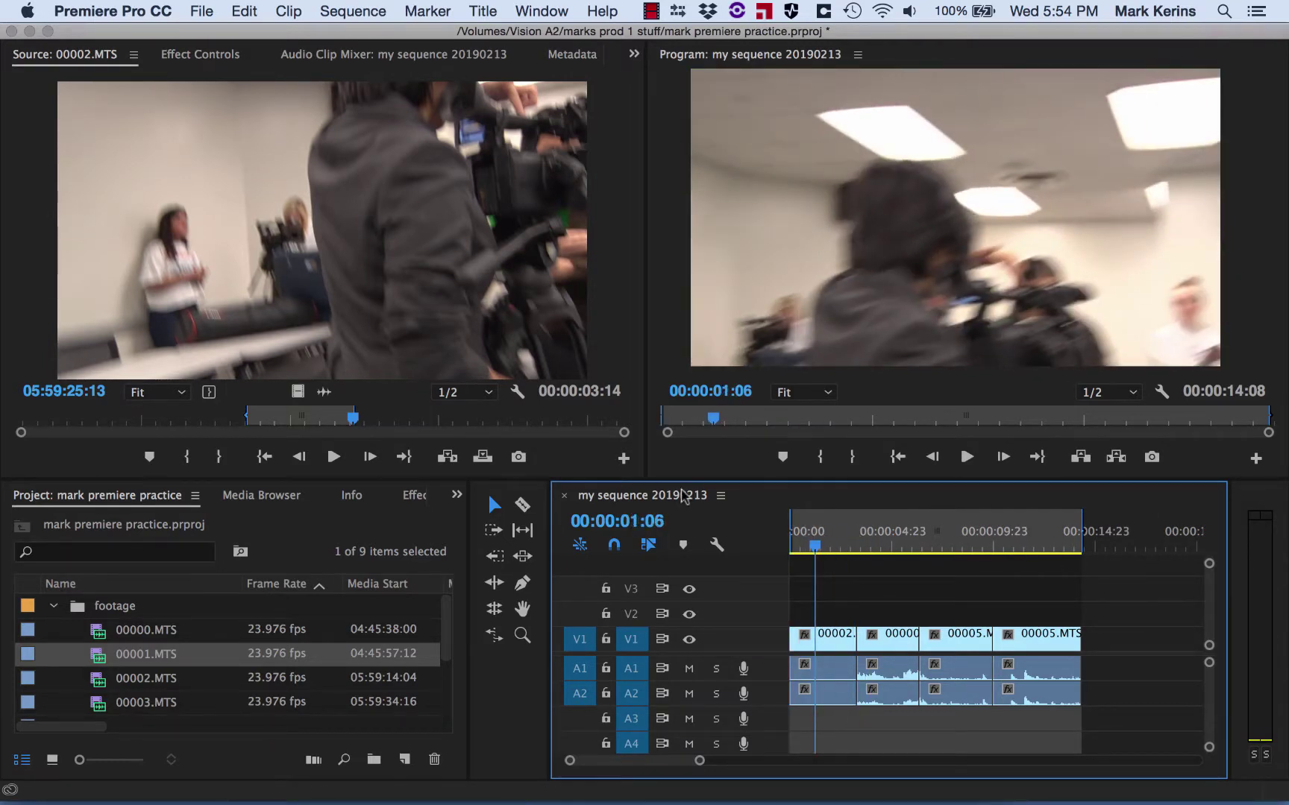
pyautogui.scroll(-3, 211, 631)
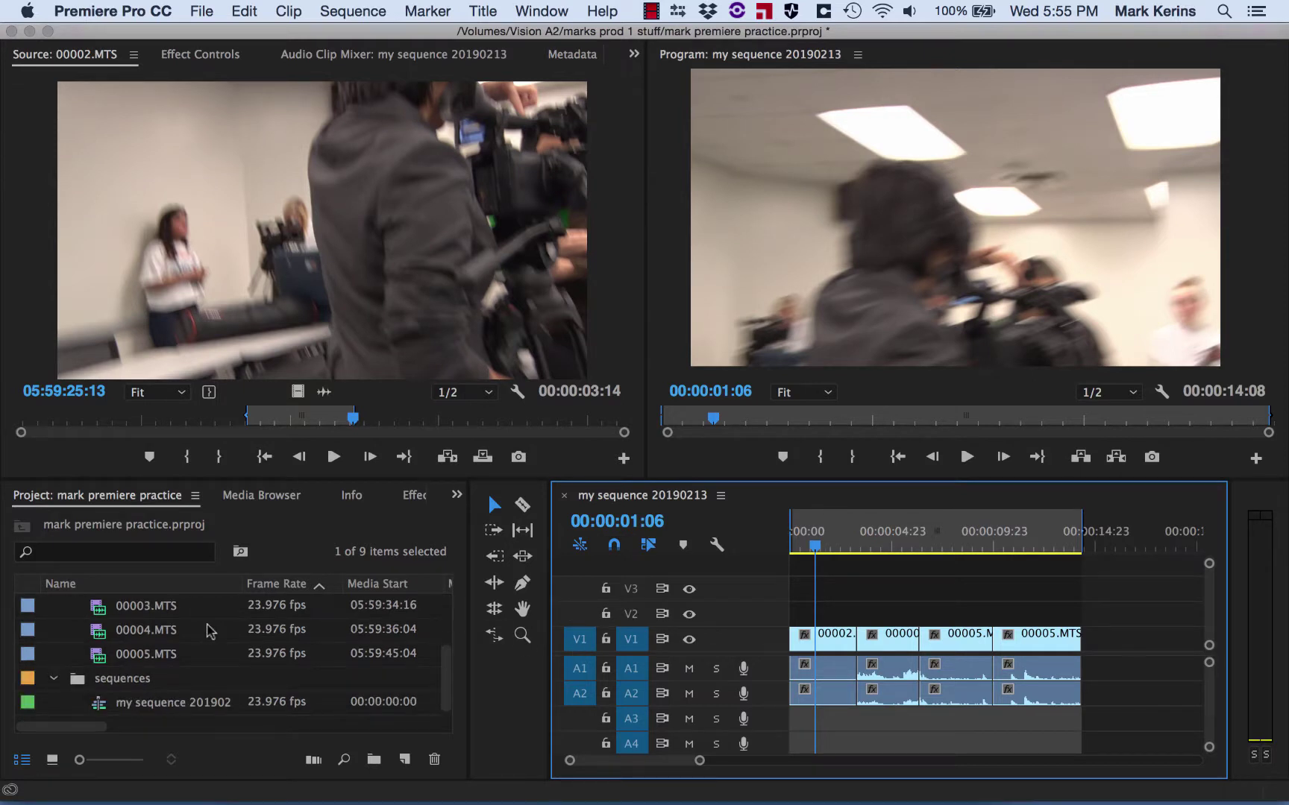
pyautogui.click(172, 709)
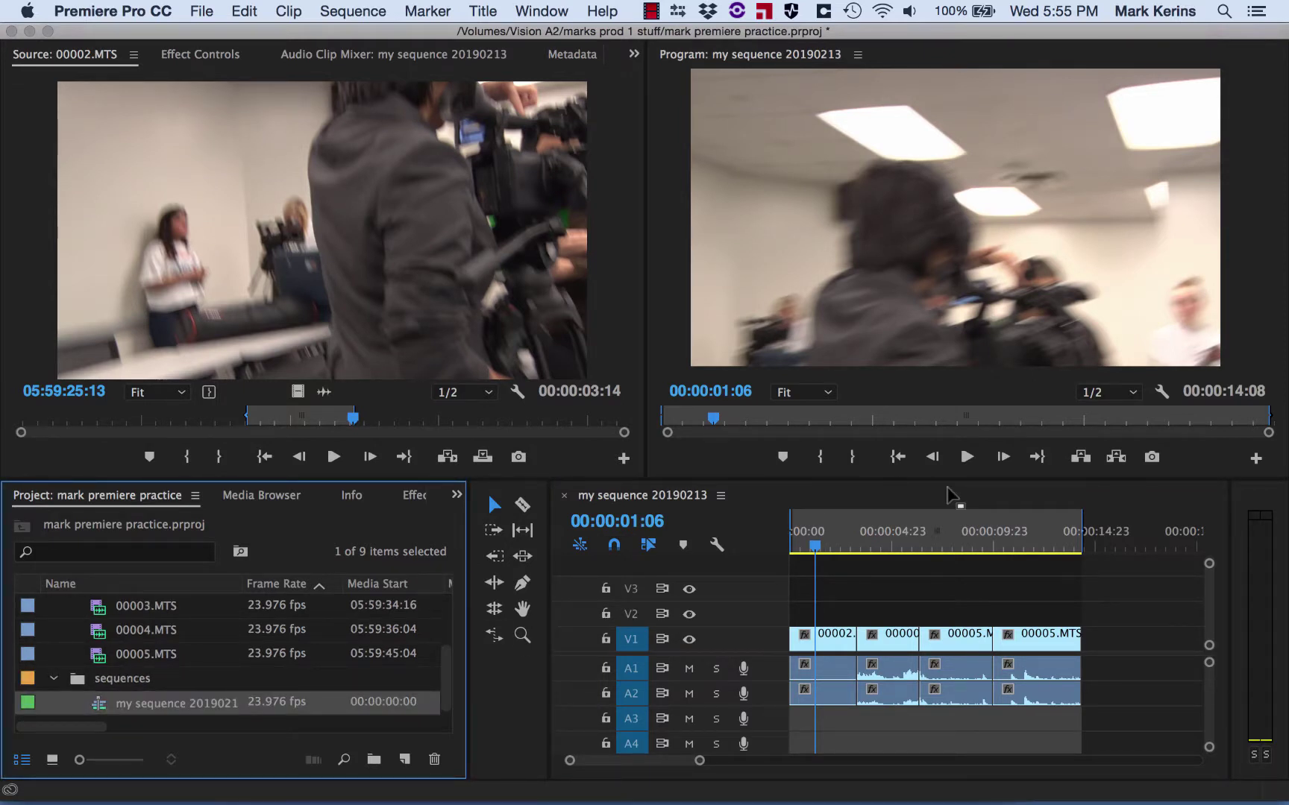
pyautogui.click(934, 525)
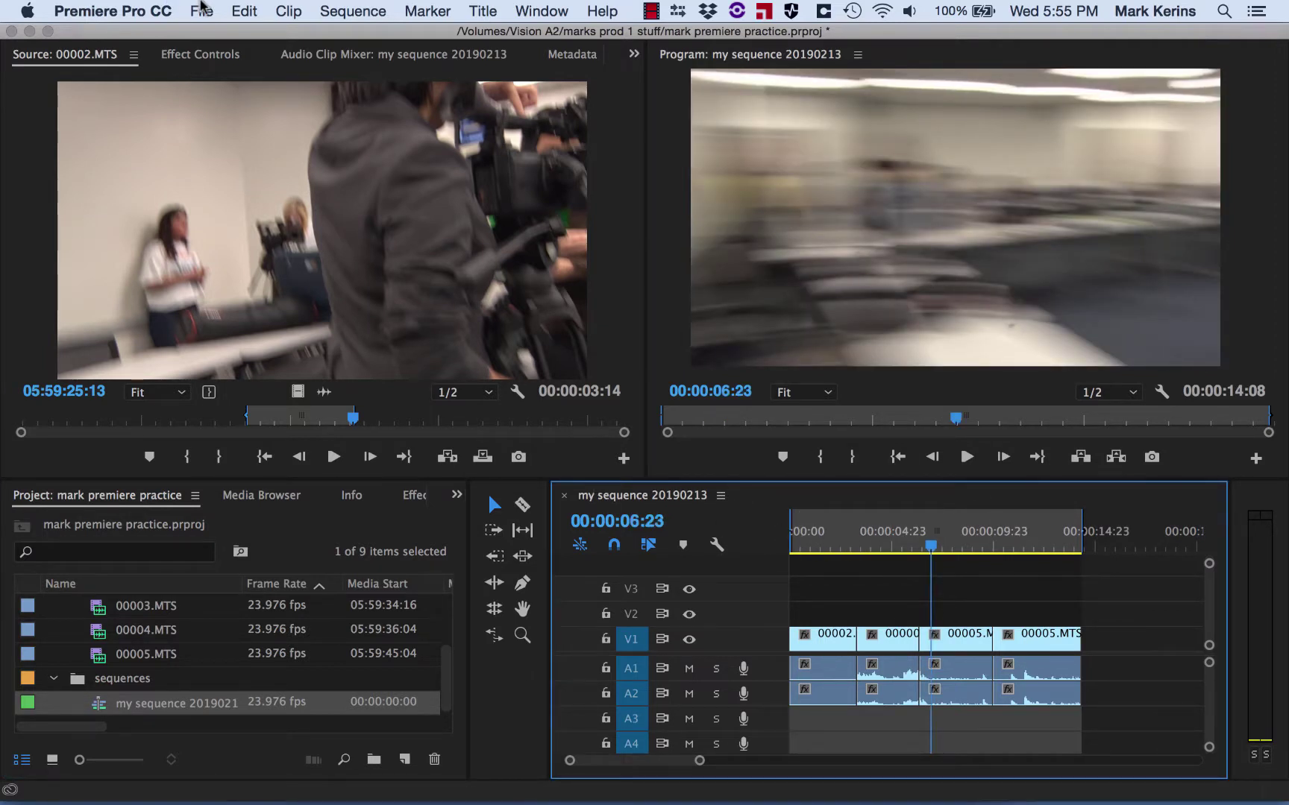
pyautogui.click(202, 9)
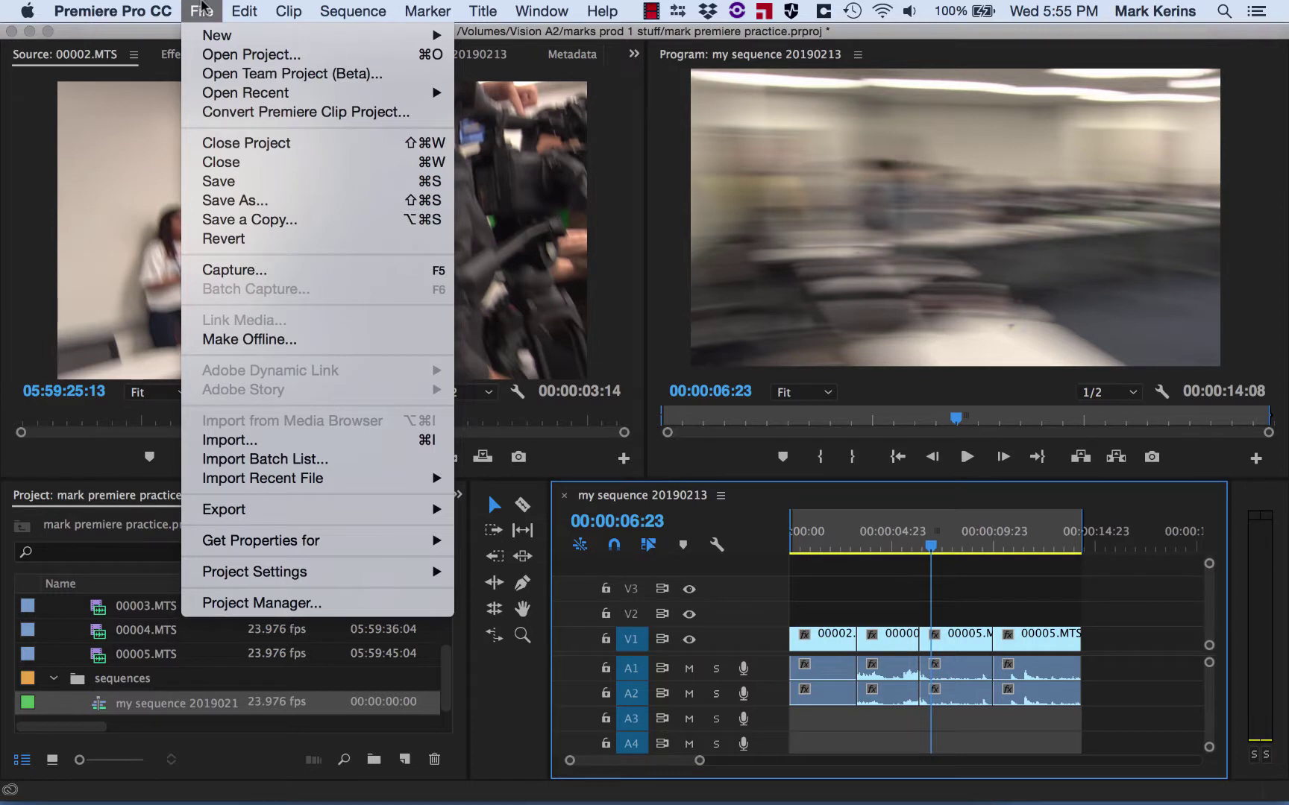
pyautogui.moveTo(268, 512)
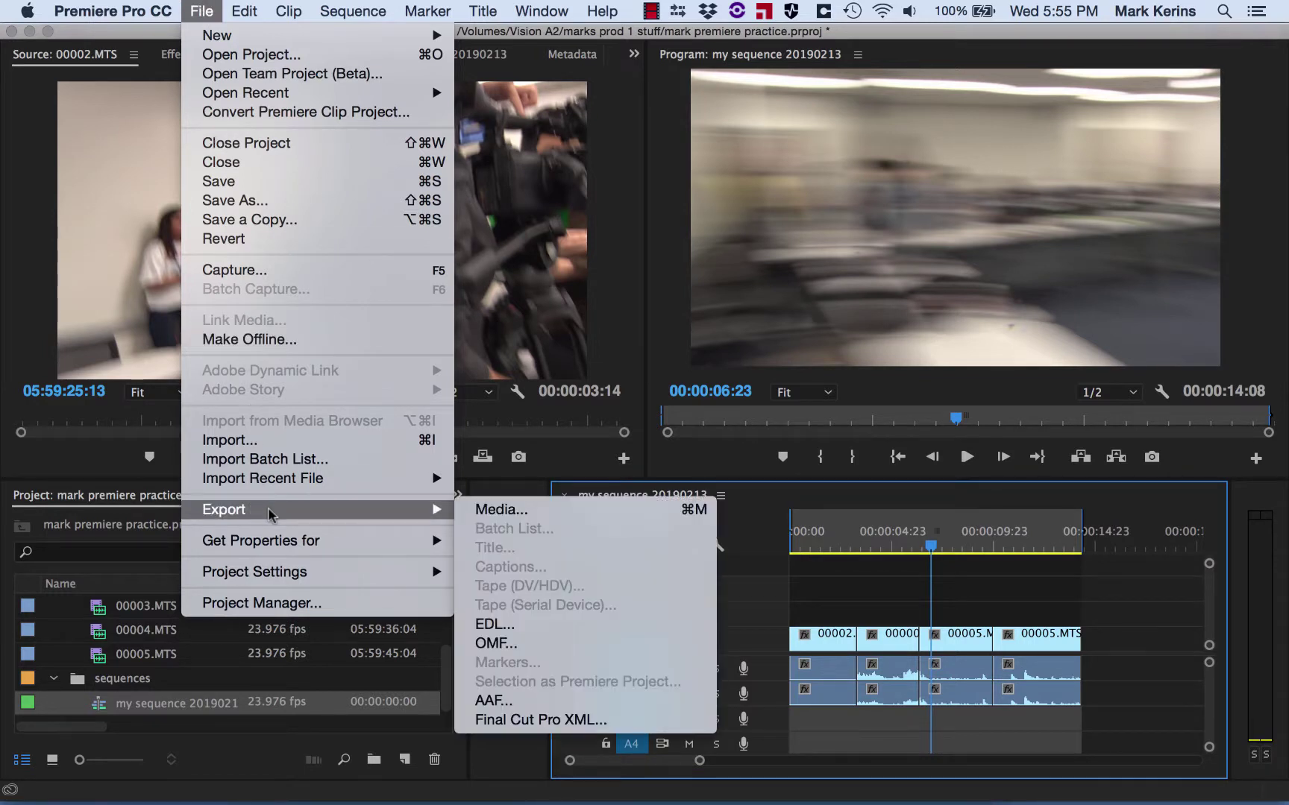
pyautogui.click(502, 512)
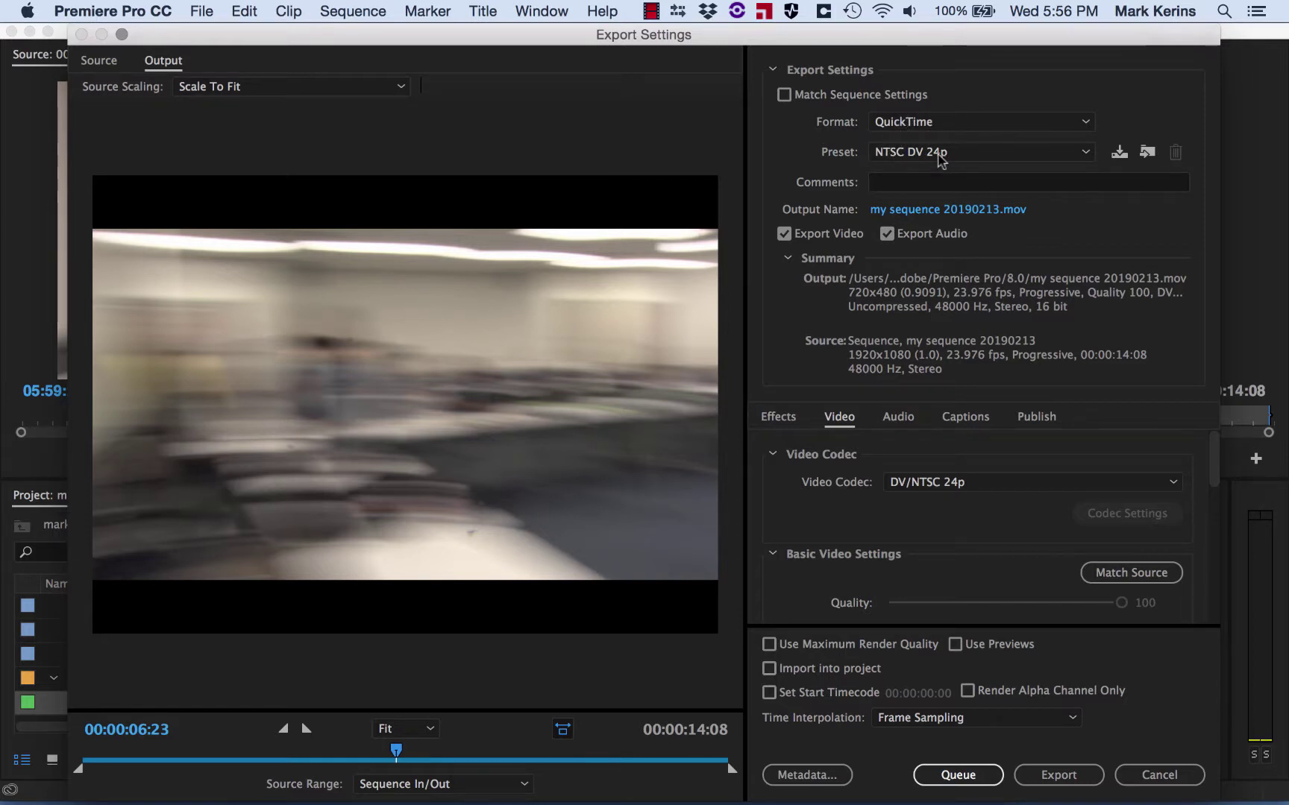
# Set the export's output location to the marks prod 1 stuff folder on the Vision A2 drive, under the name my sequence 20190213
pyautogui.click(980, 213)
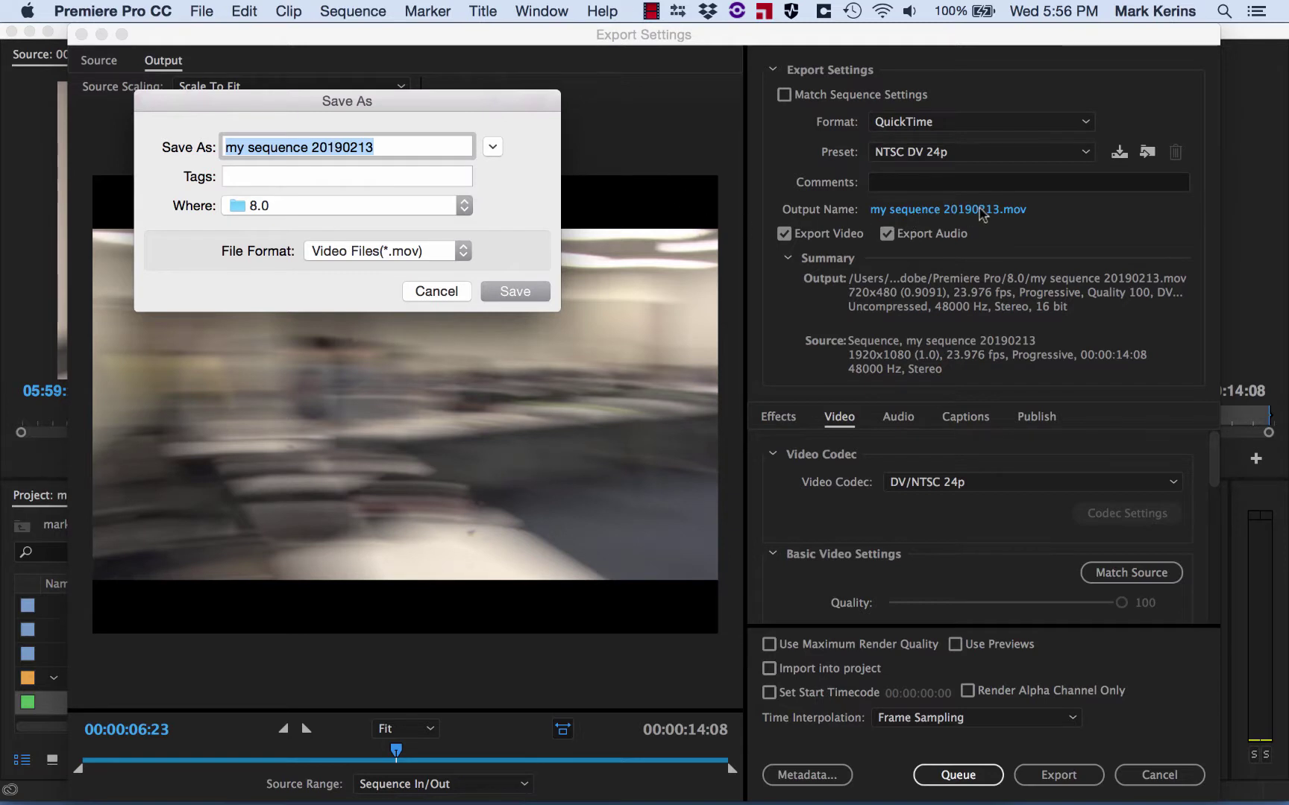
pyautogui.click(492, 147)
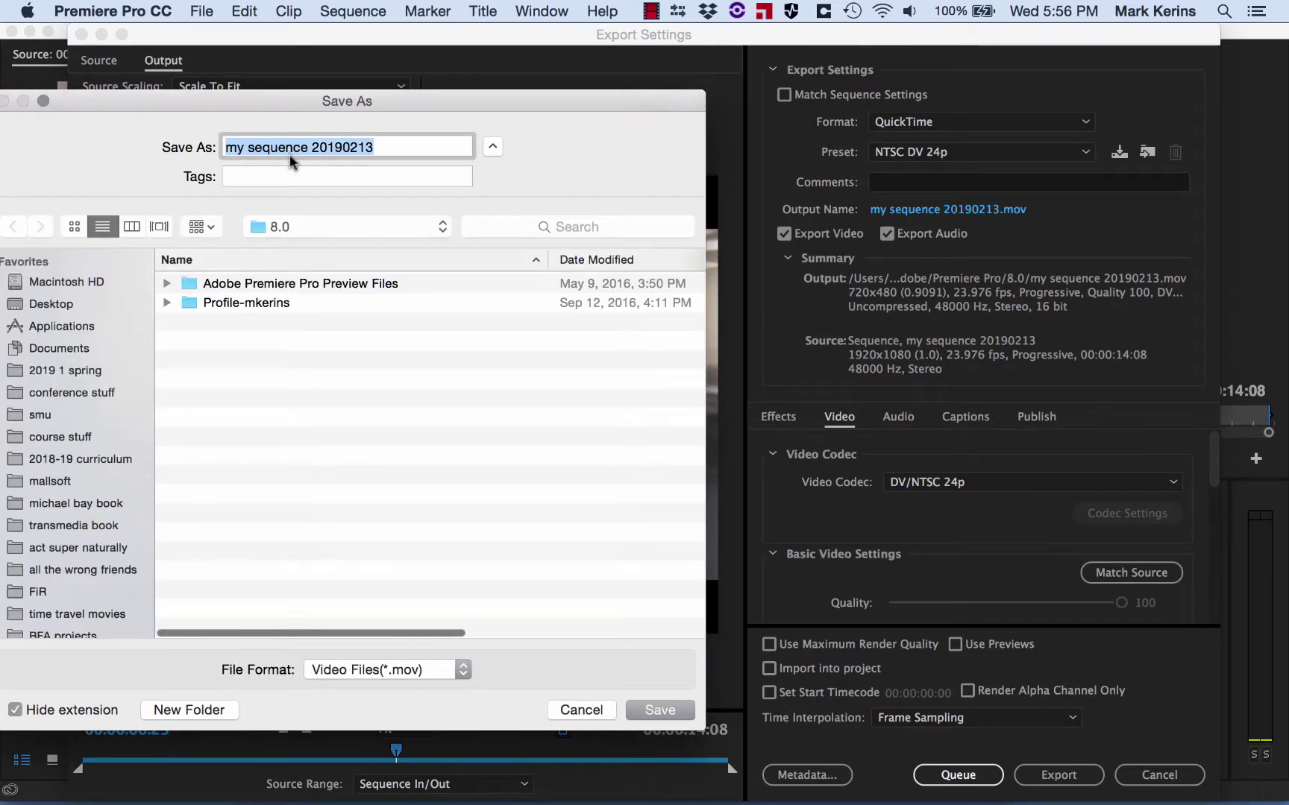
pyautogui.scroll(-6, 22, 433)
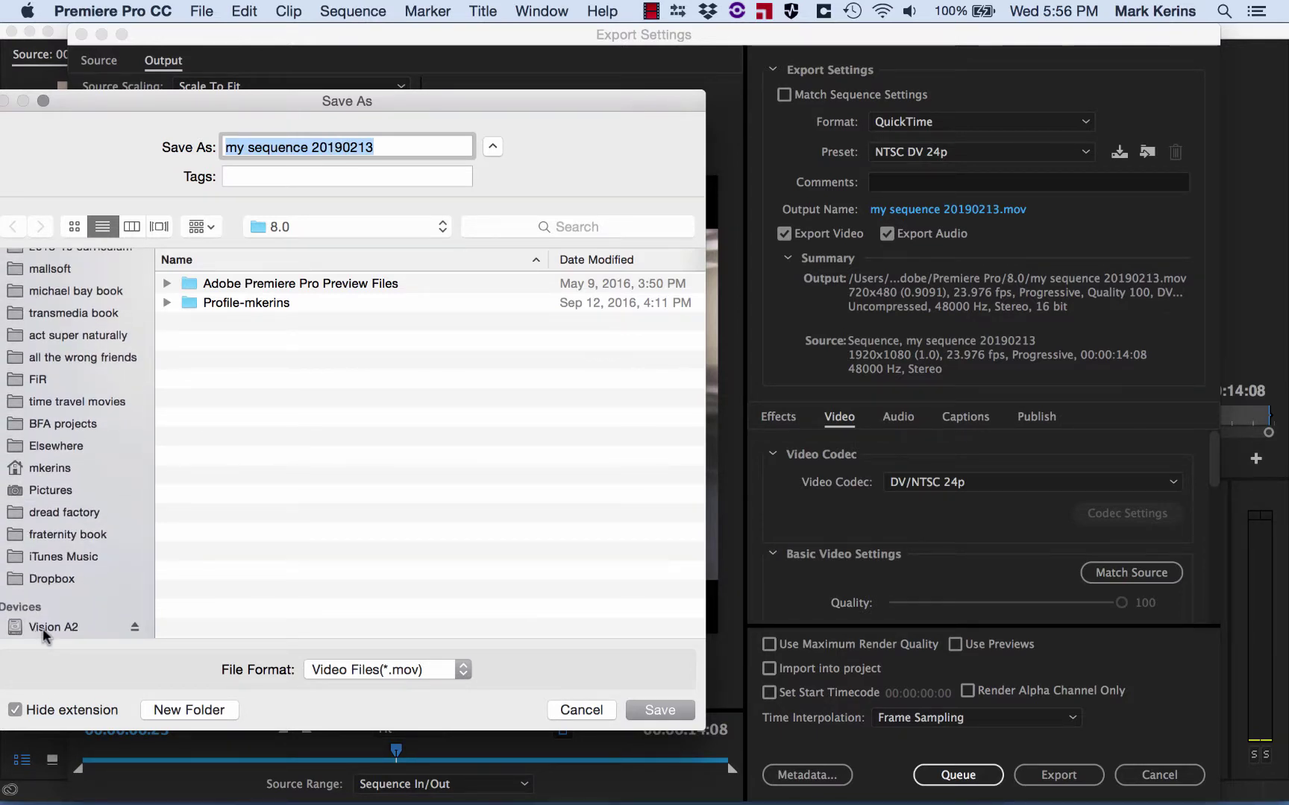
pyautogui.click(45, 629)
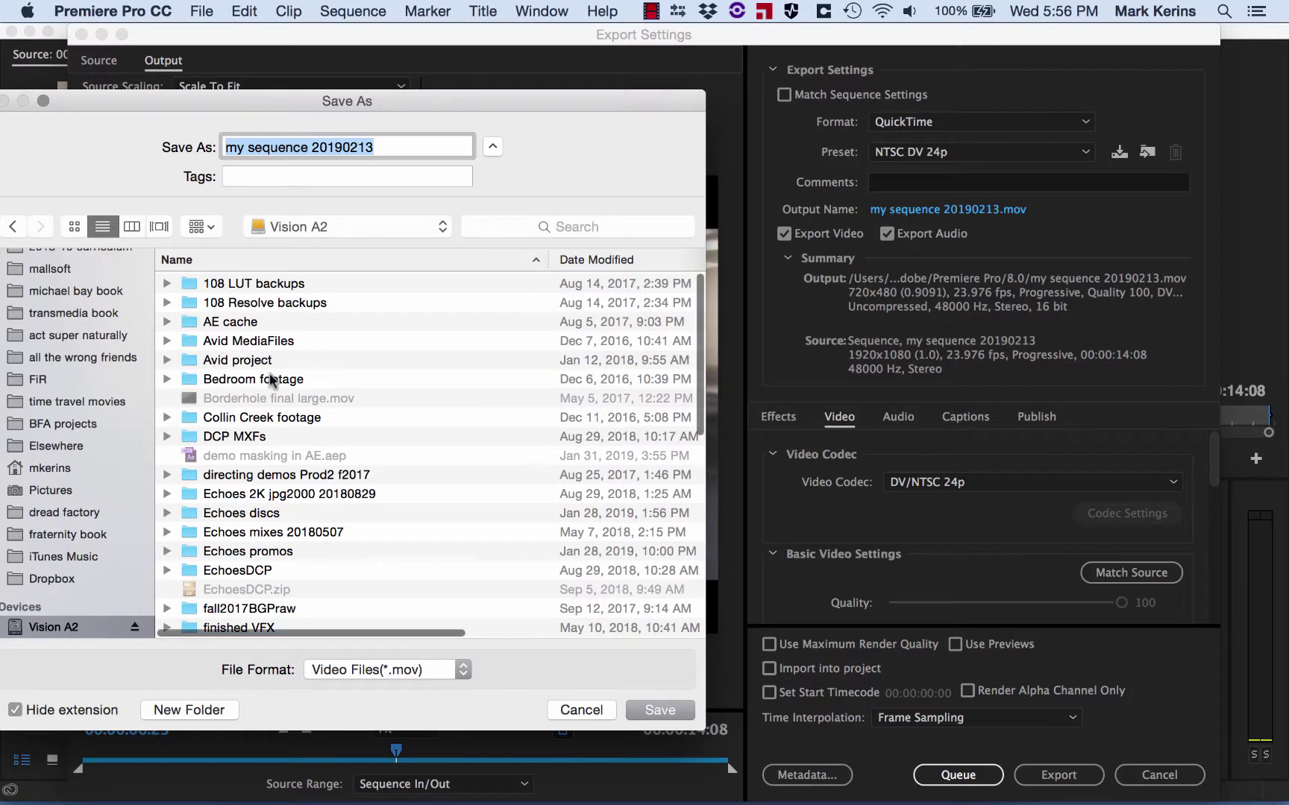
pyautogui.scroll(-15, 295, 358)
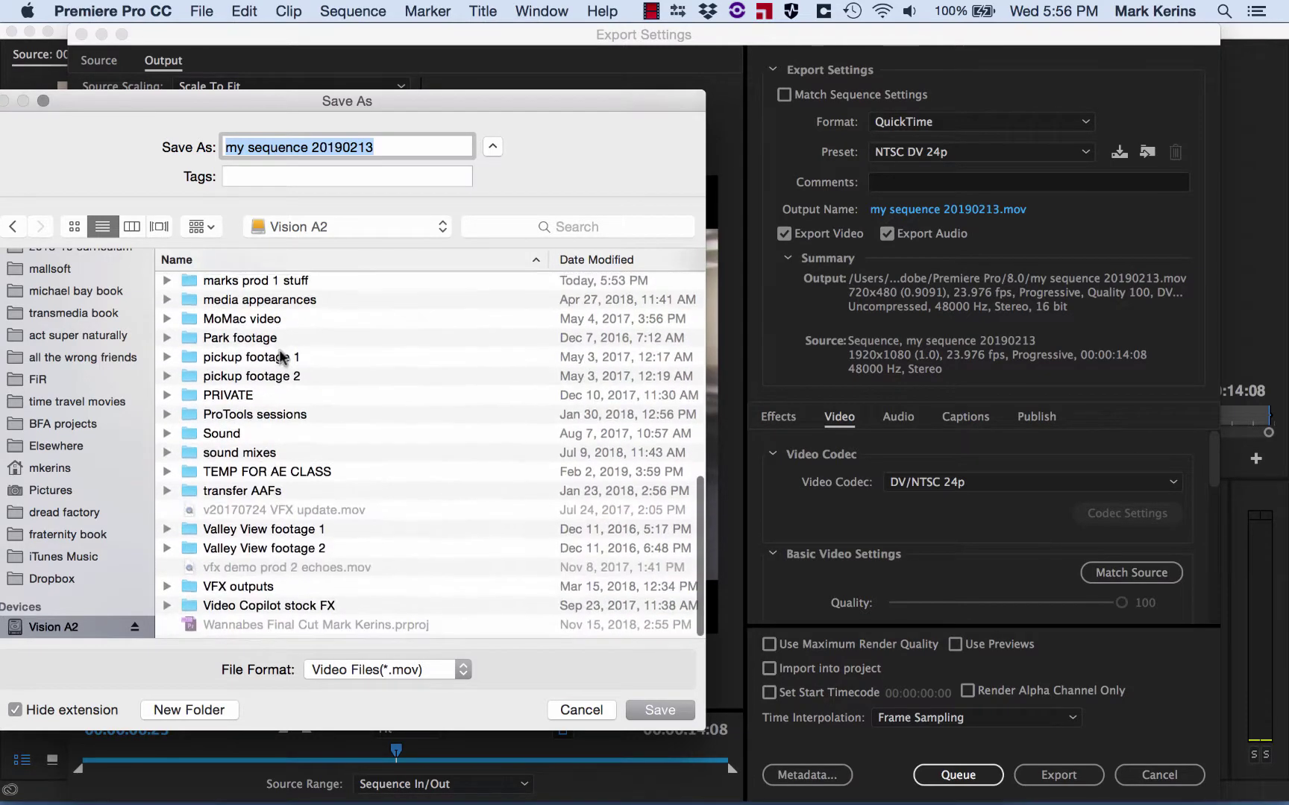
pyautogui.scroll(2, 245, 422)
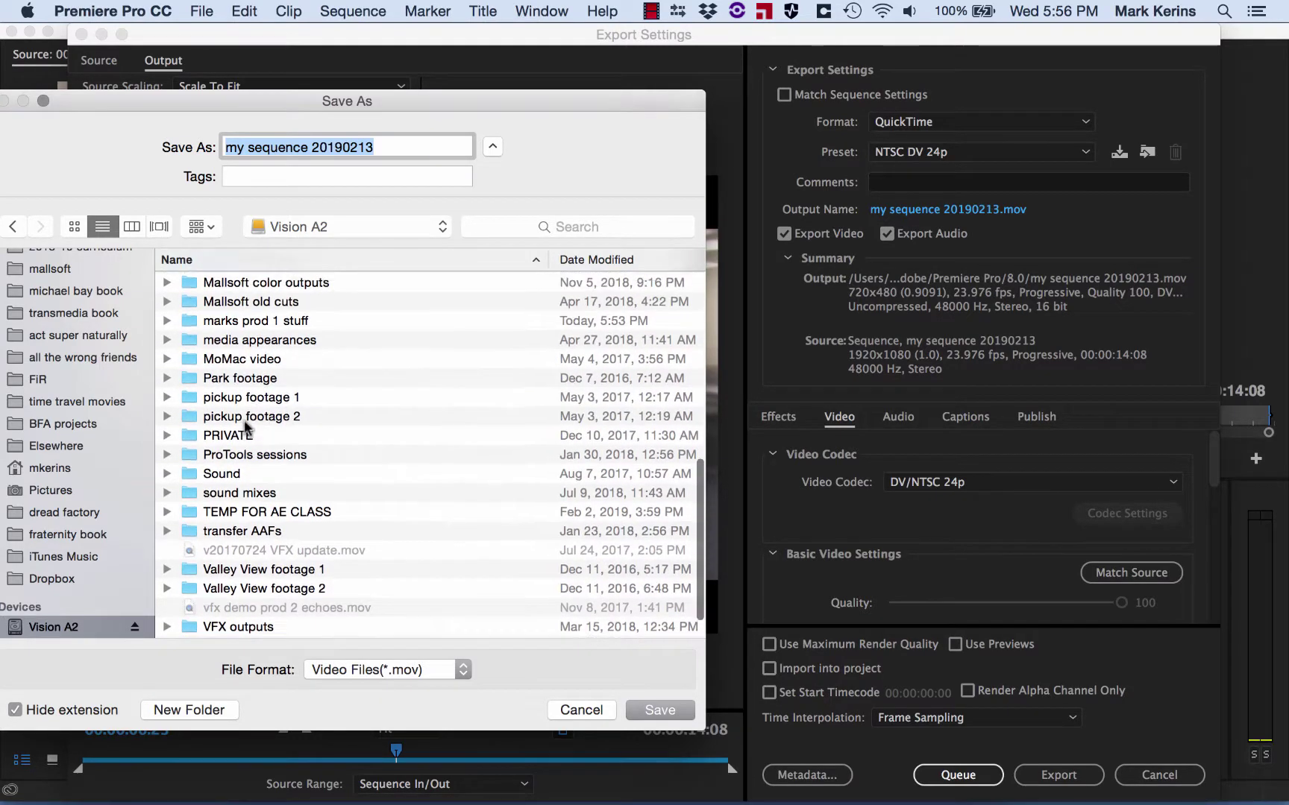
pyautogui.doubleClick(257, 322)
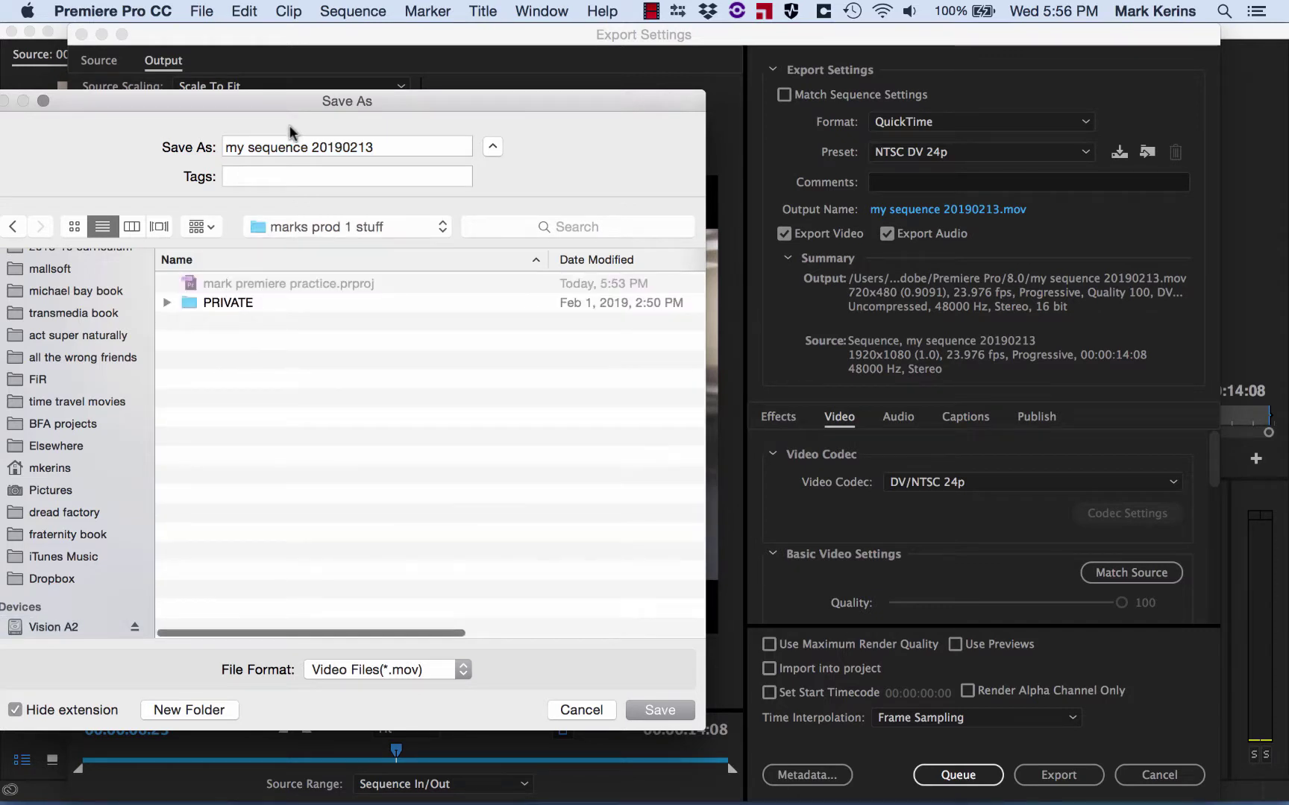
pyautogui.click(663, 710)
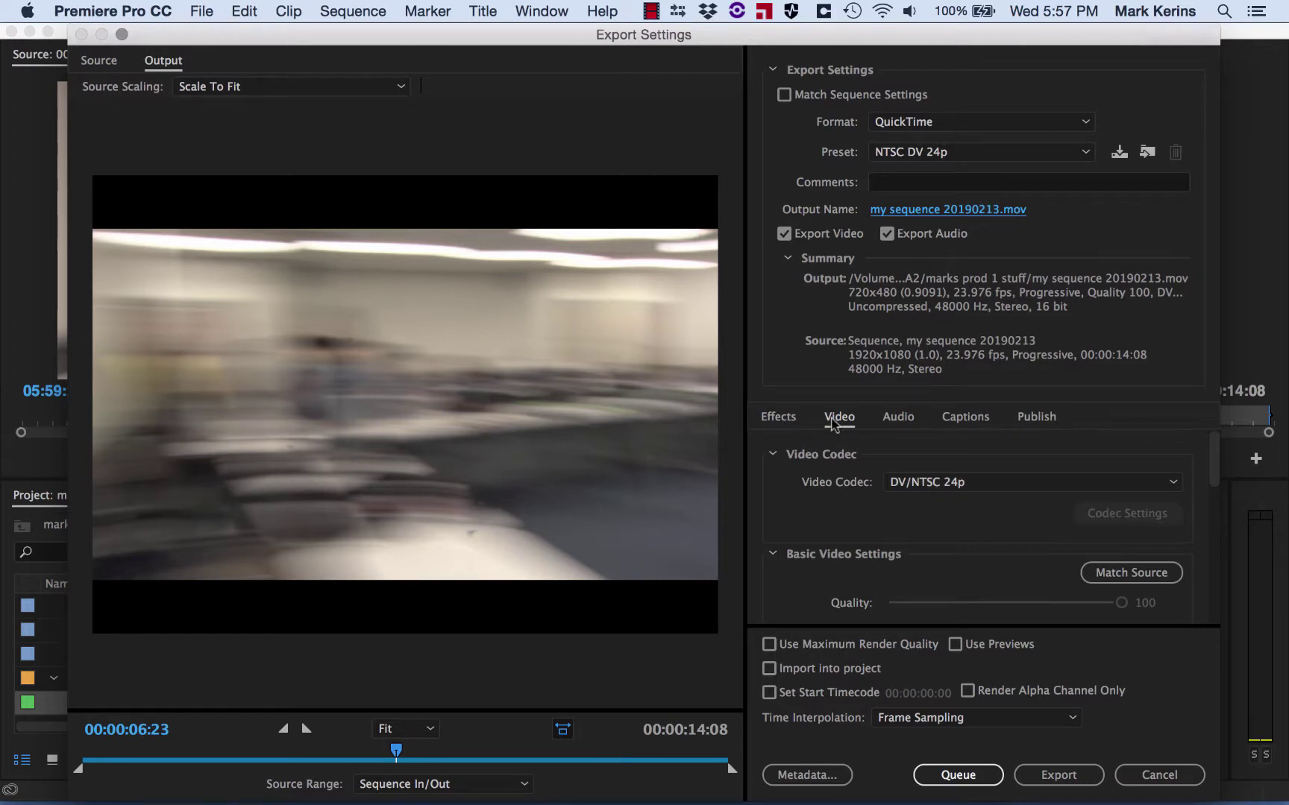
# Set the QuickTime export's video codec to H.264
pyautogui.scroll(-3, 925, 474)
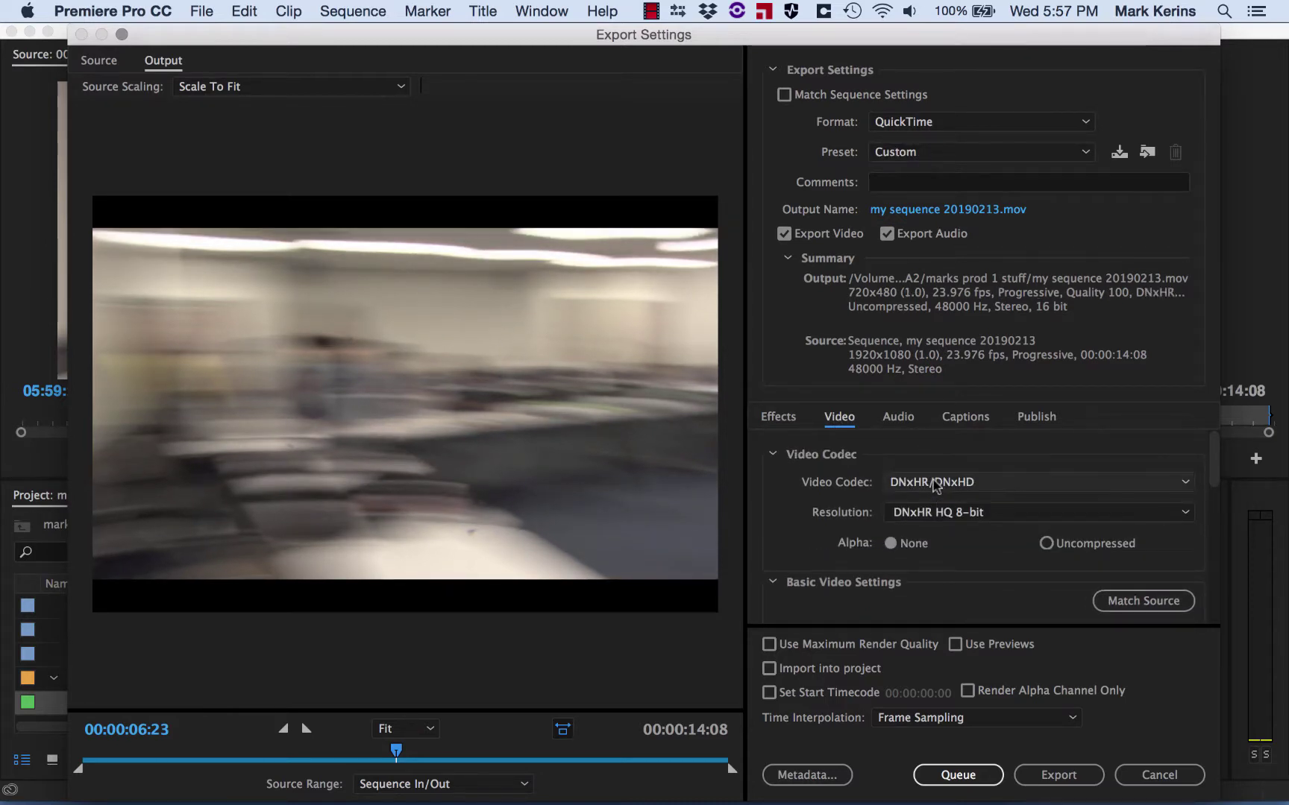
pyautogui.click(934, 482)
pyautogui.scroll(-10, 948, 598)
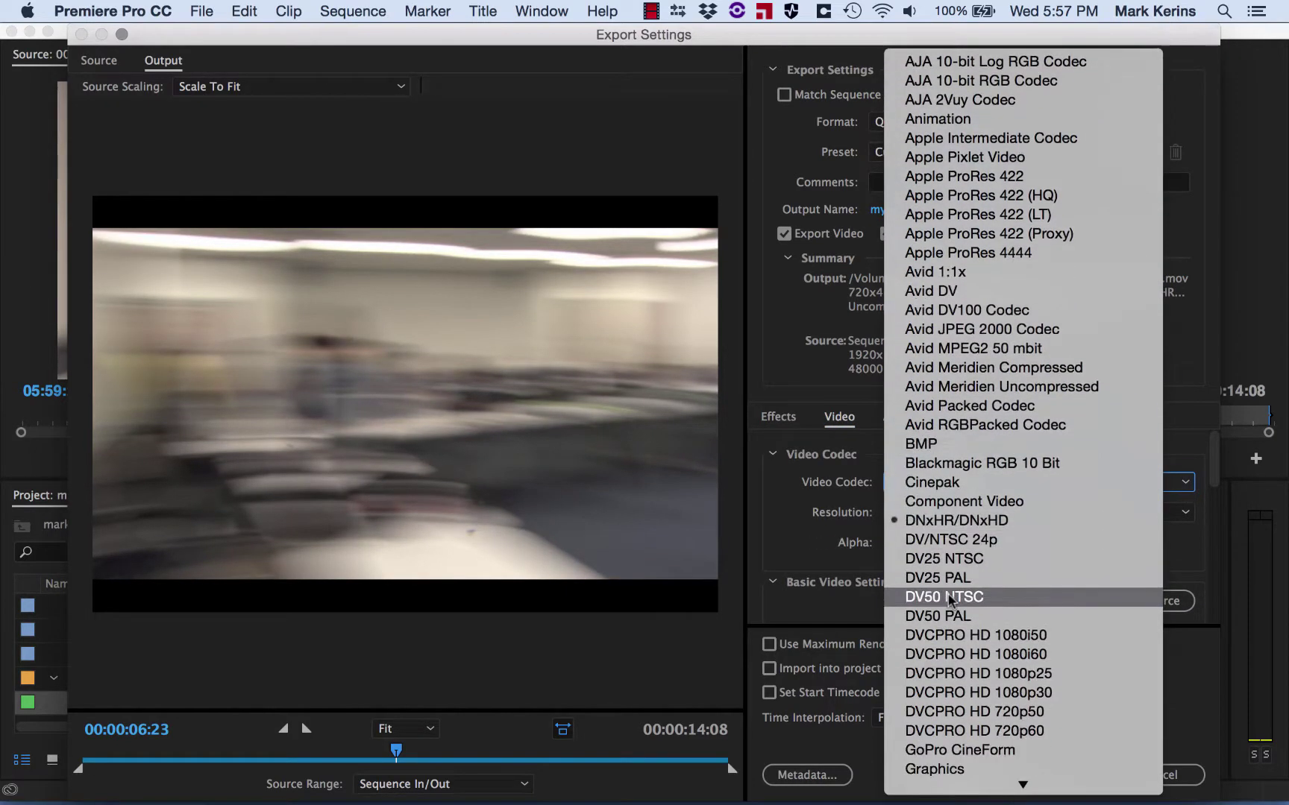
pyautogui.scroll(-3, 949, 598)
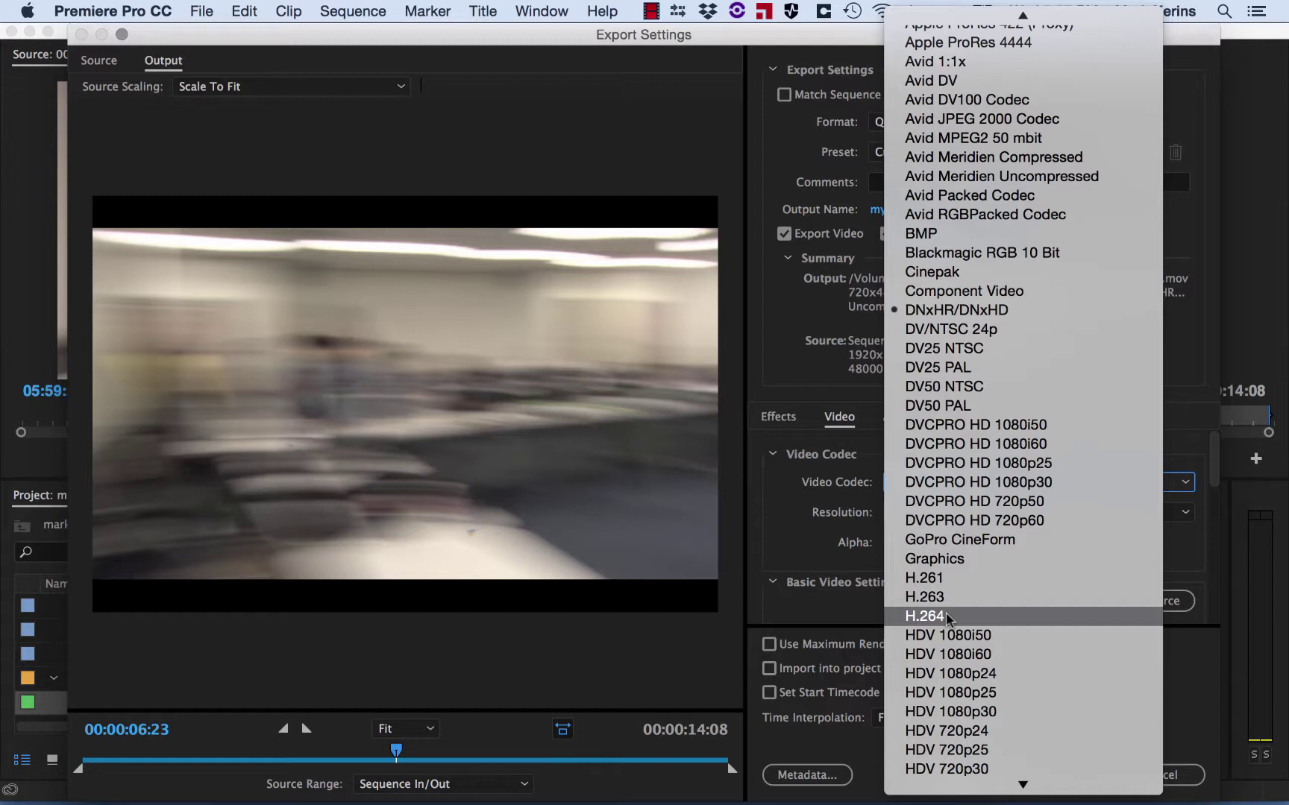
pyautogui.click(944, 616)
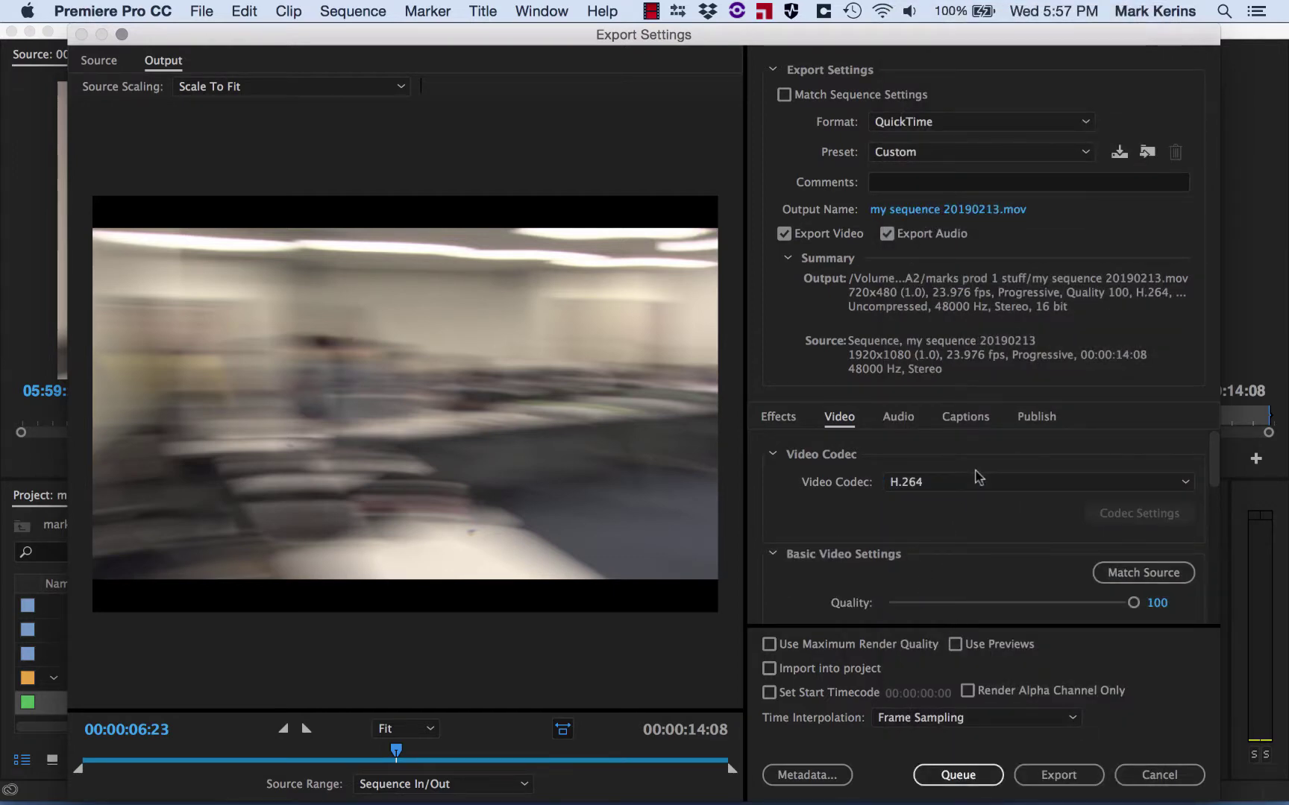
# Try the Apple Intermediate Codec and DNxHR/DNxHD as the export's video codec
pyautogui.click(921, 486)
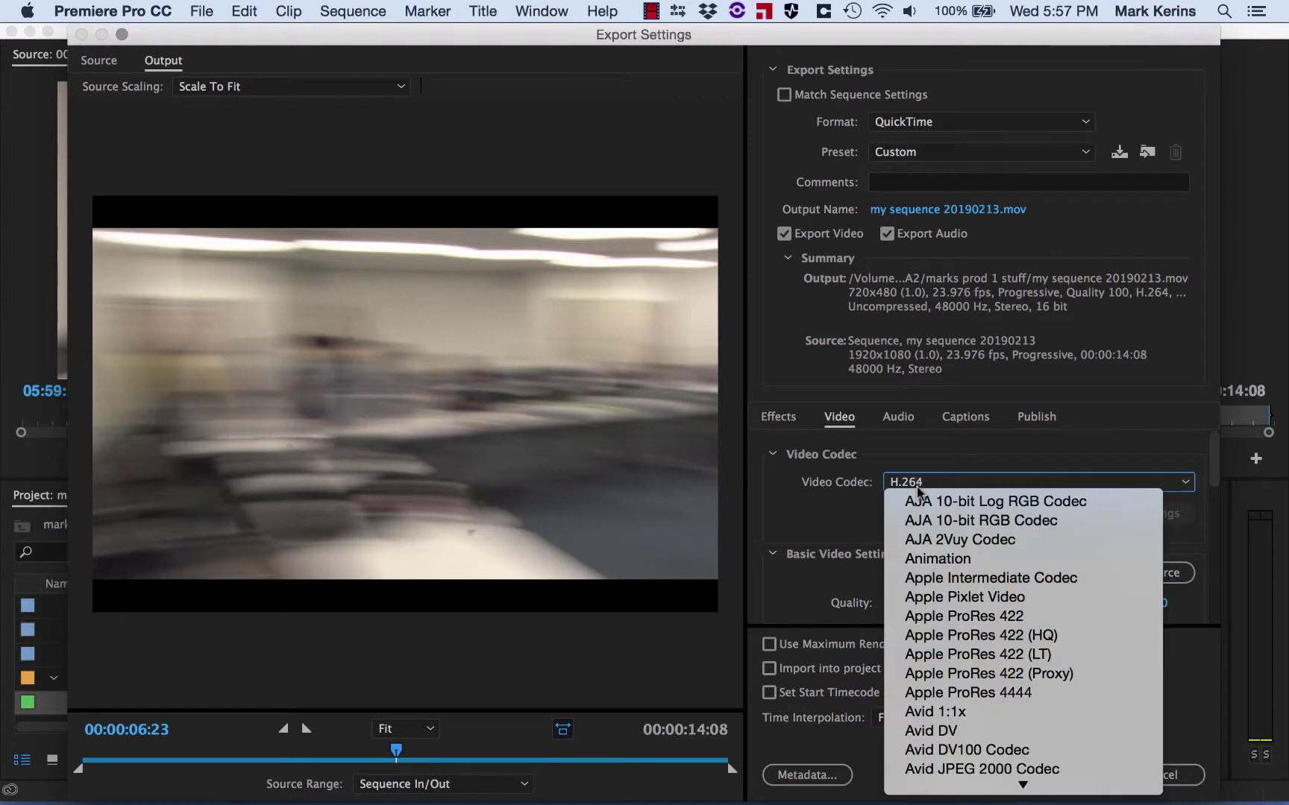
pyautogui.click(932, 586)
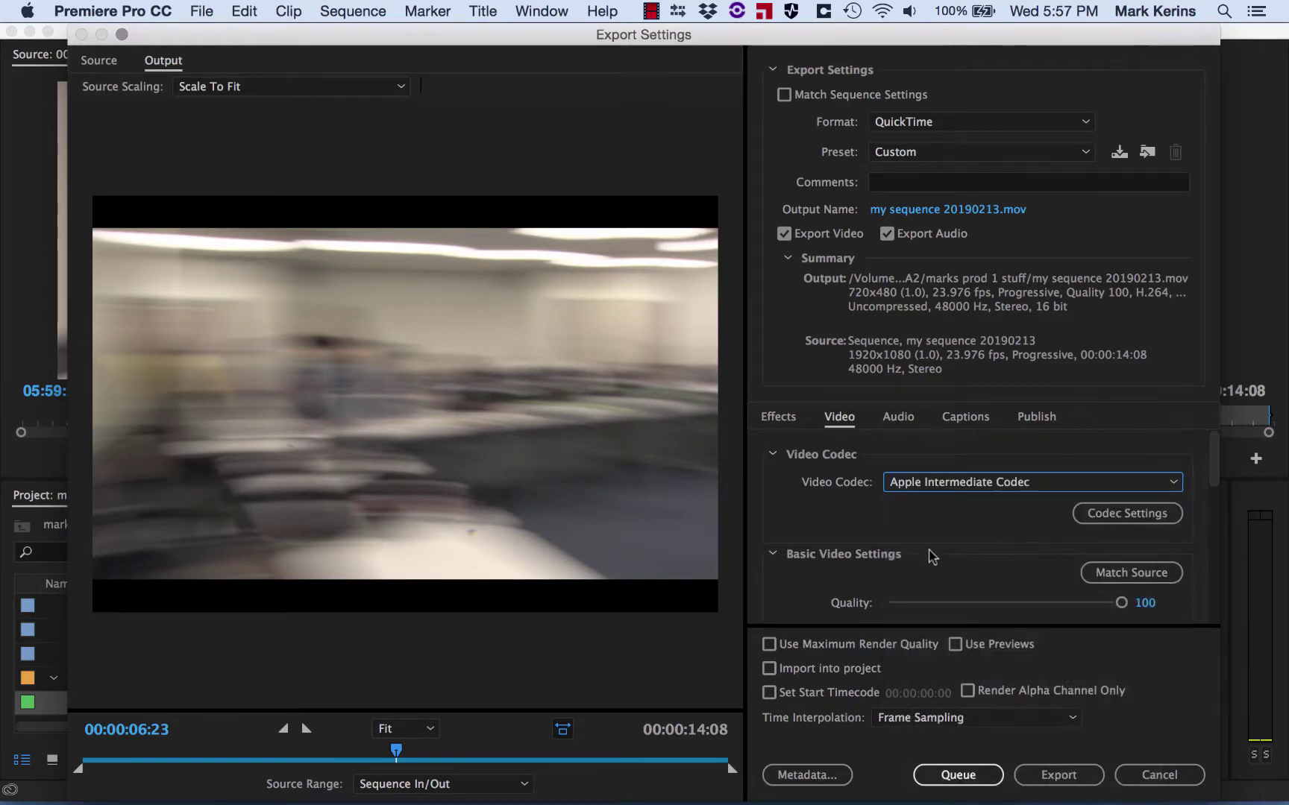
pyautogui.click(932, 486)
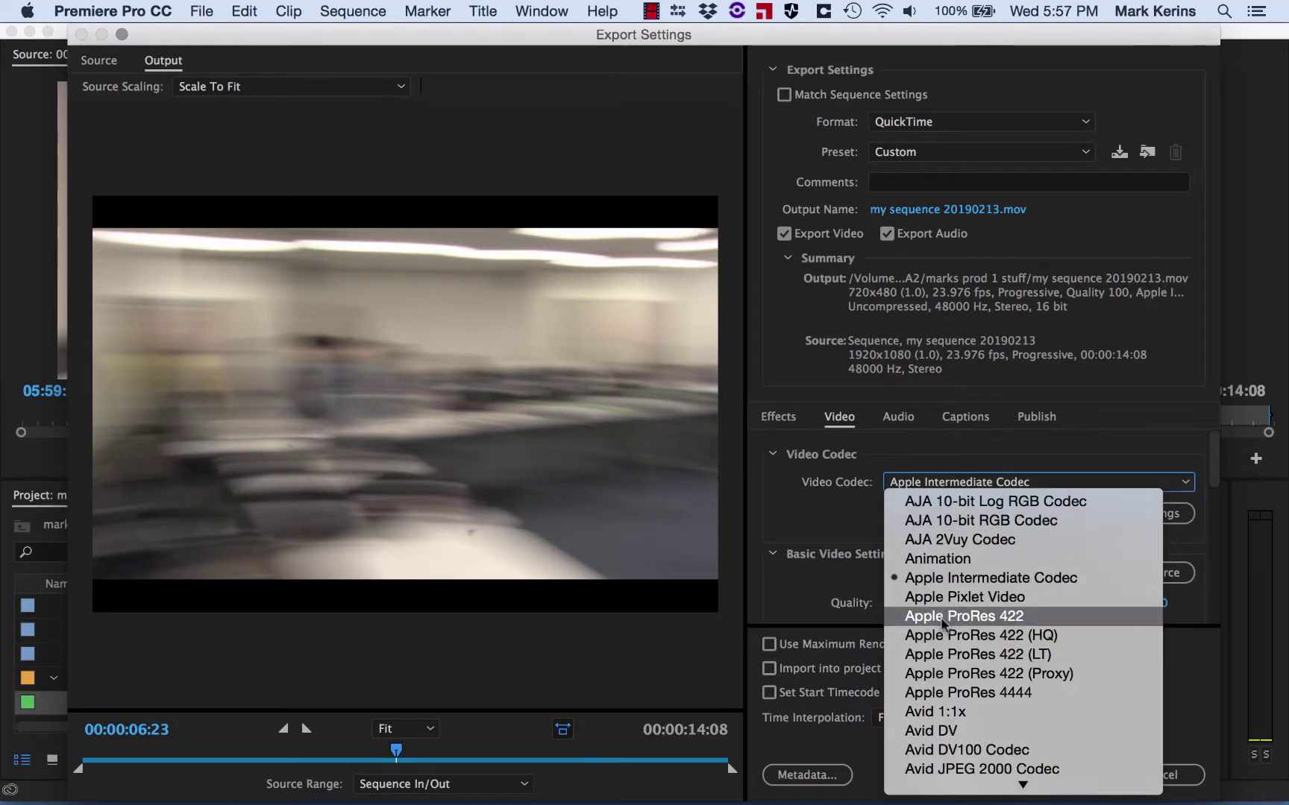
pyautogui.scroll(-2, 941, 609)
pyautogui.scroll(-5, 942, 716)
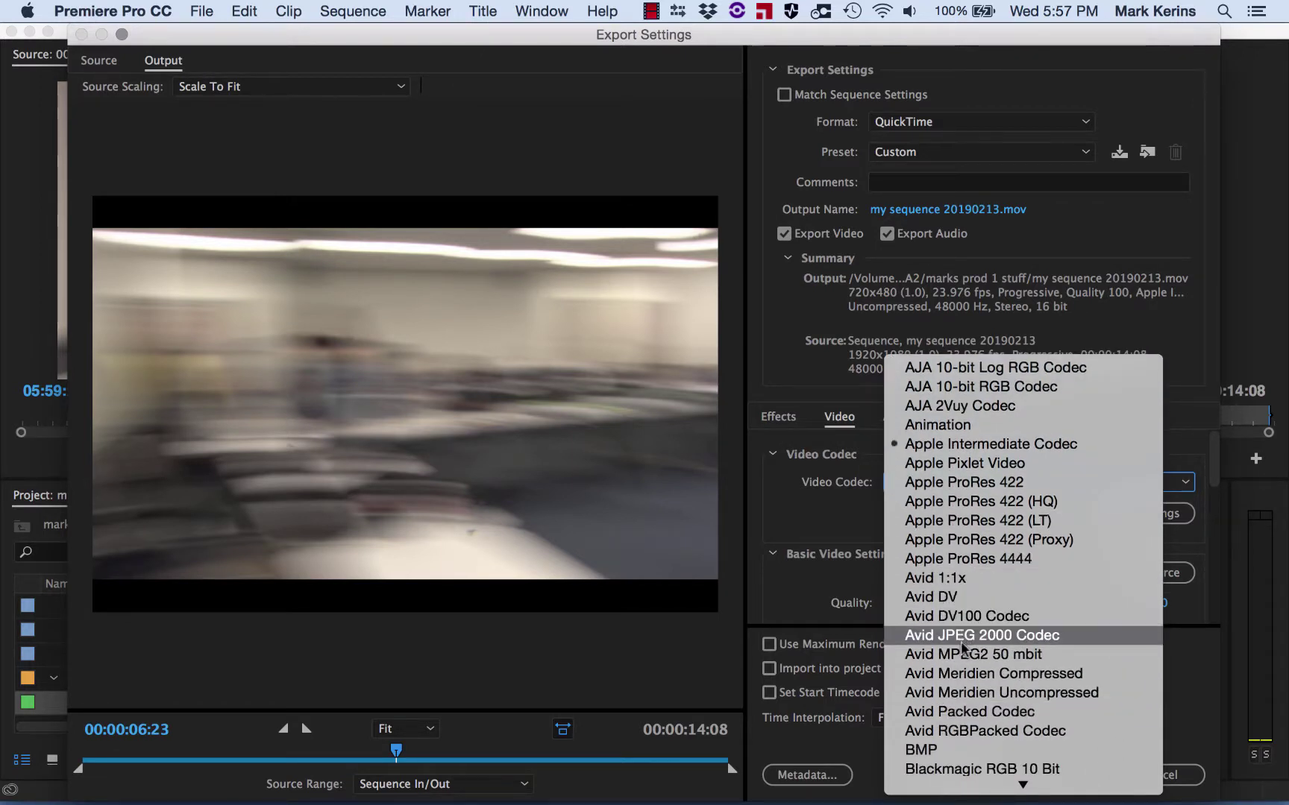
pyautogui.scroll(-8, 960, 671)
pyautogui.scroll(-1, 962, 678)
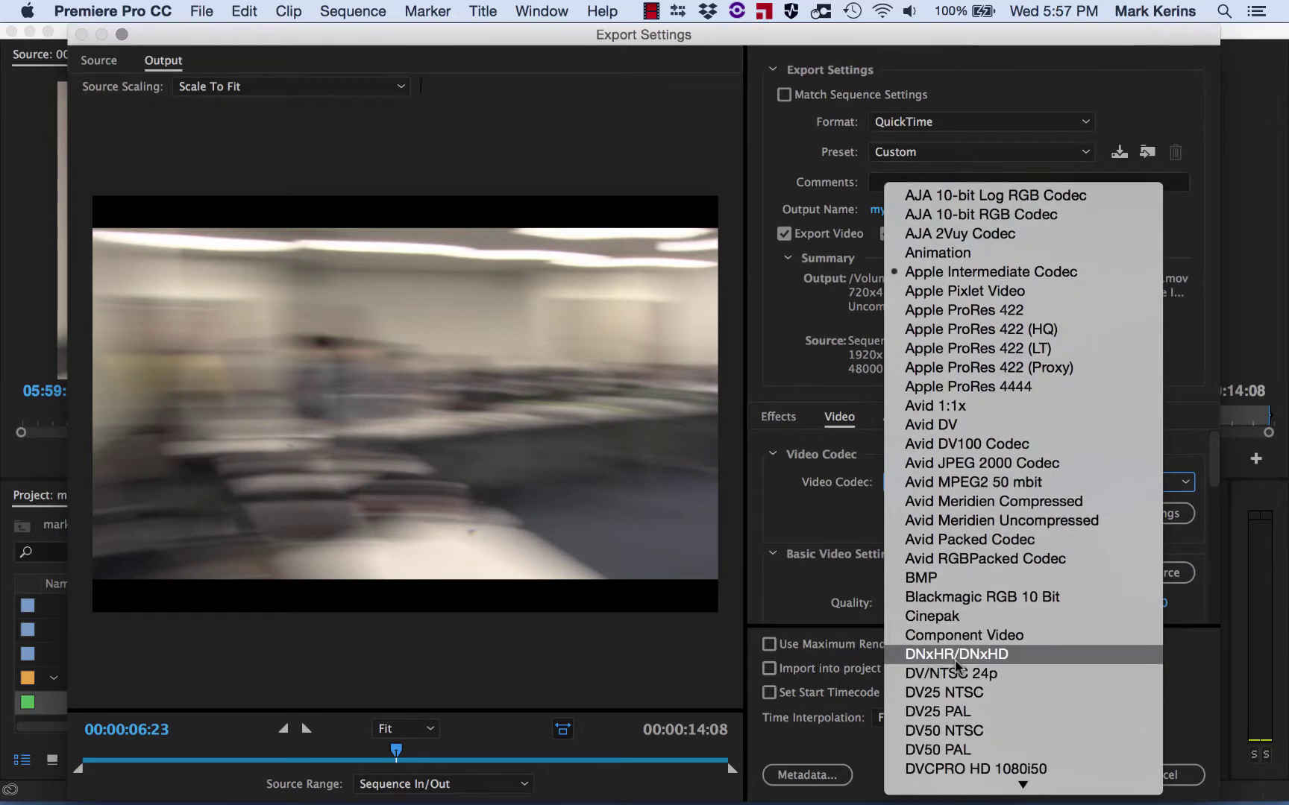
pyautogui.click(960, 649)
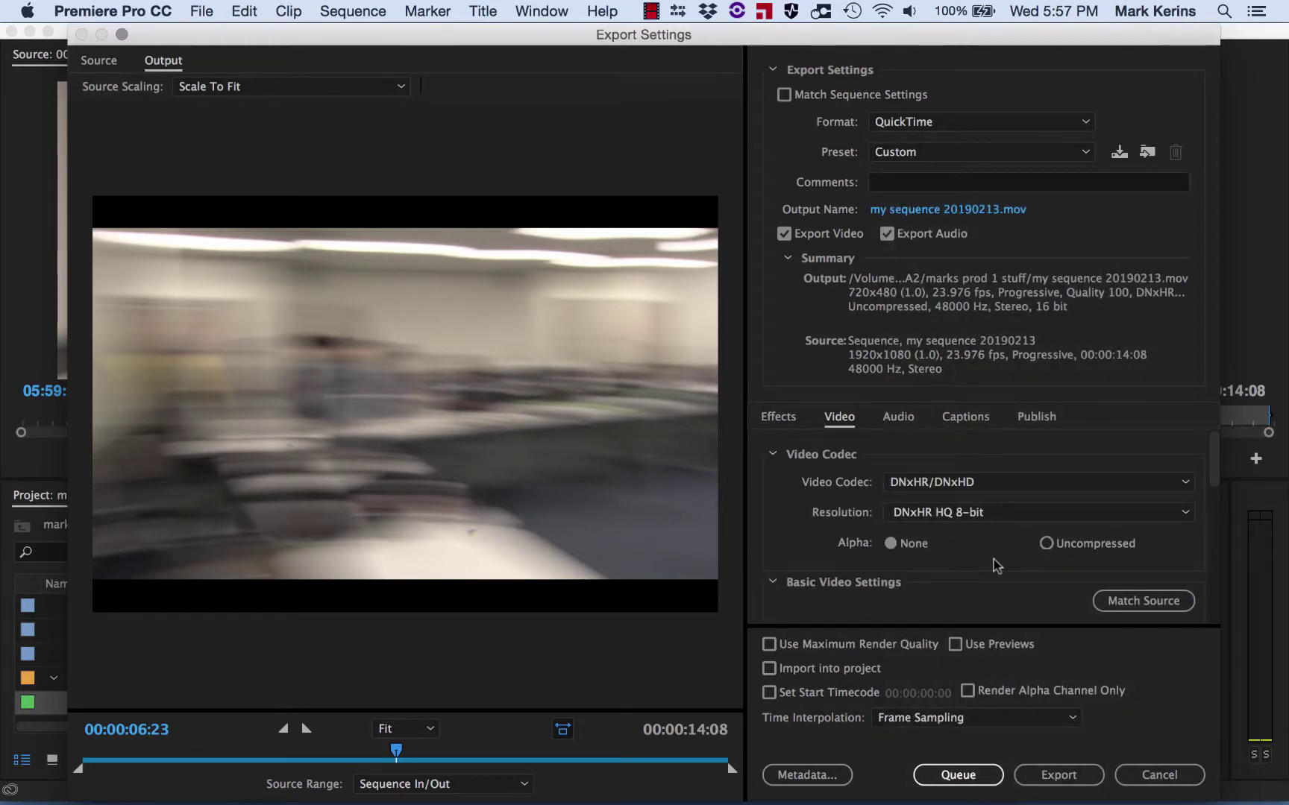
pyautogui.scroll(-2, 963, 553)
pyautogui.scroll(-5, 962, 551)
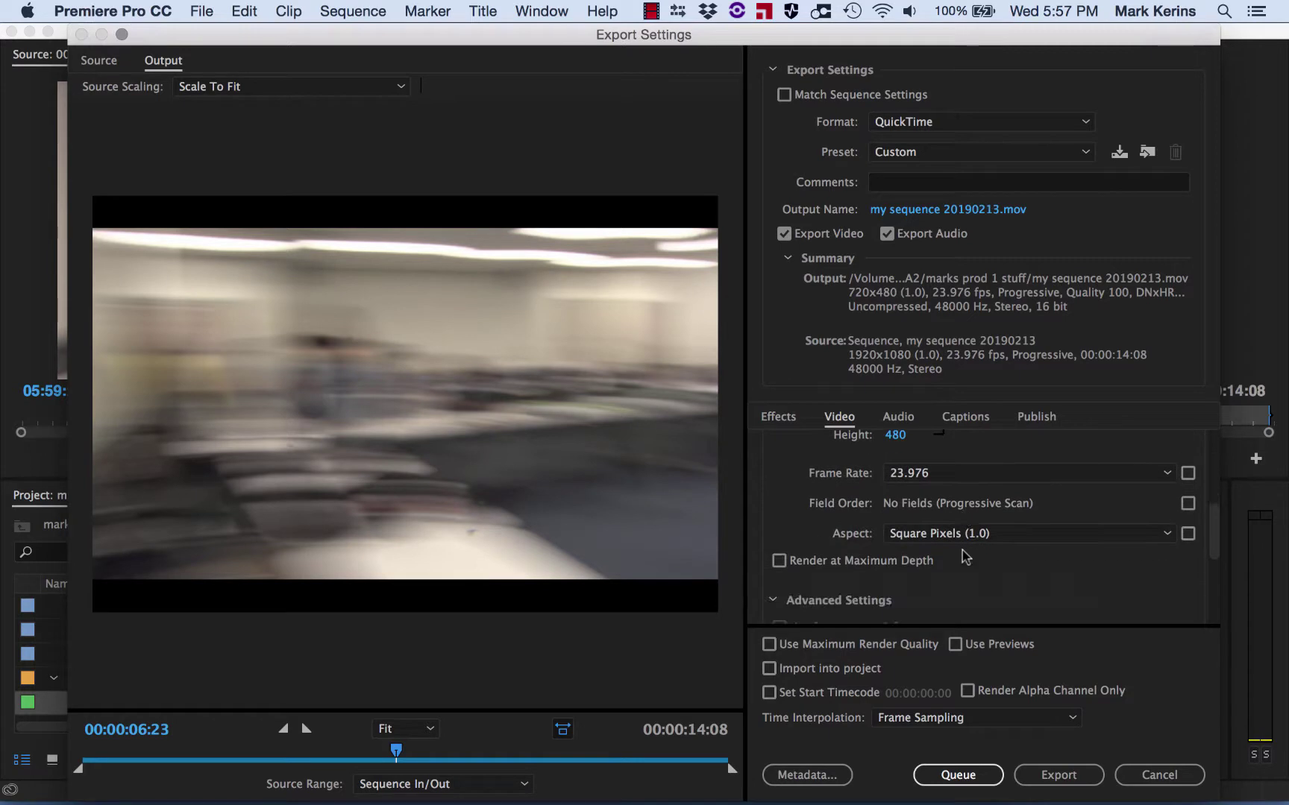
pyautogui.scroll(7, 963, 550)
# Set the export's video codec to H.264 and match the basic video settings to the source
pyautogui.click(950, 484)
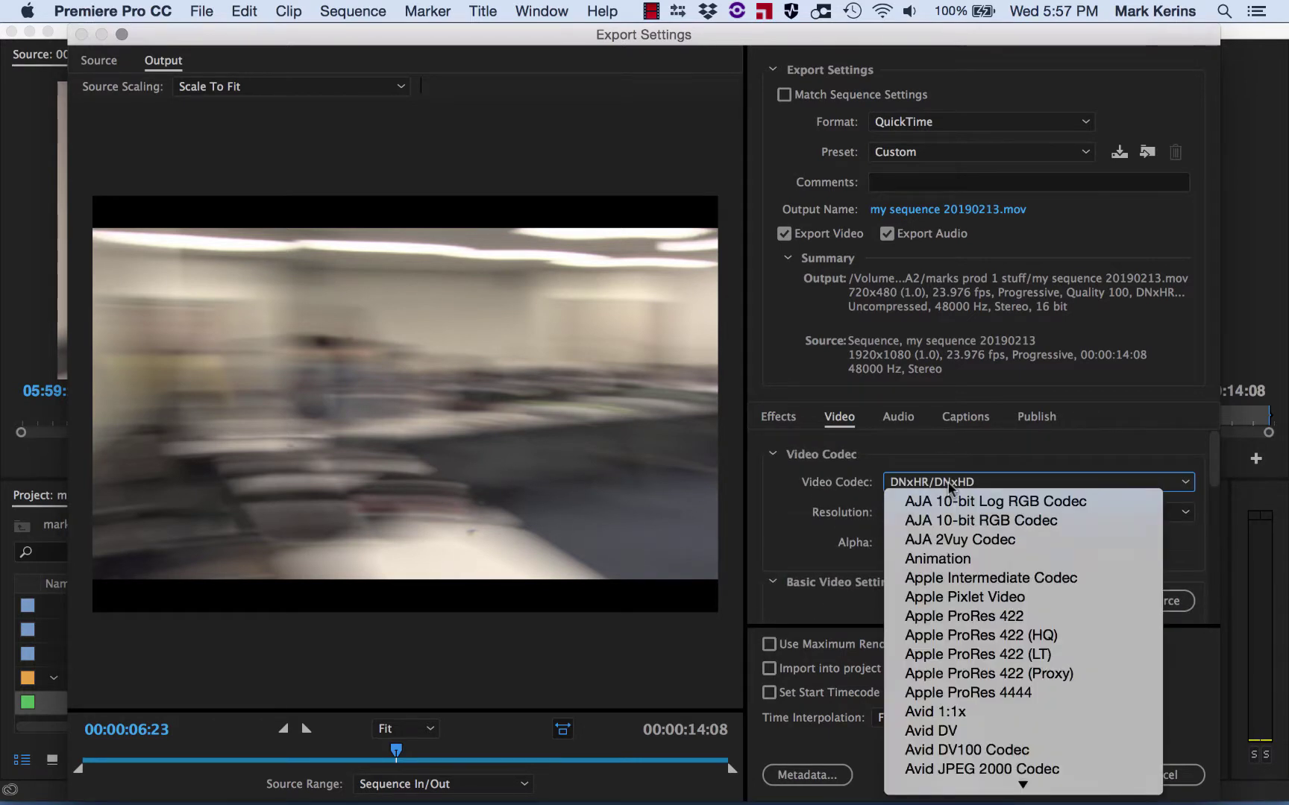
pyautogui.scroll(-5, 966, 670)
pyautogui.scroll(-5, 966, 670)
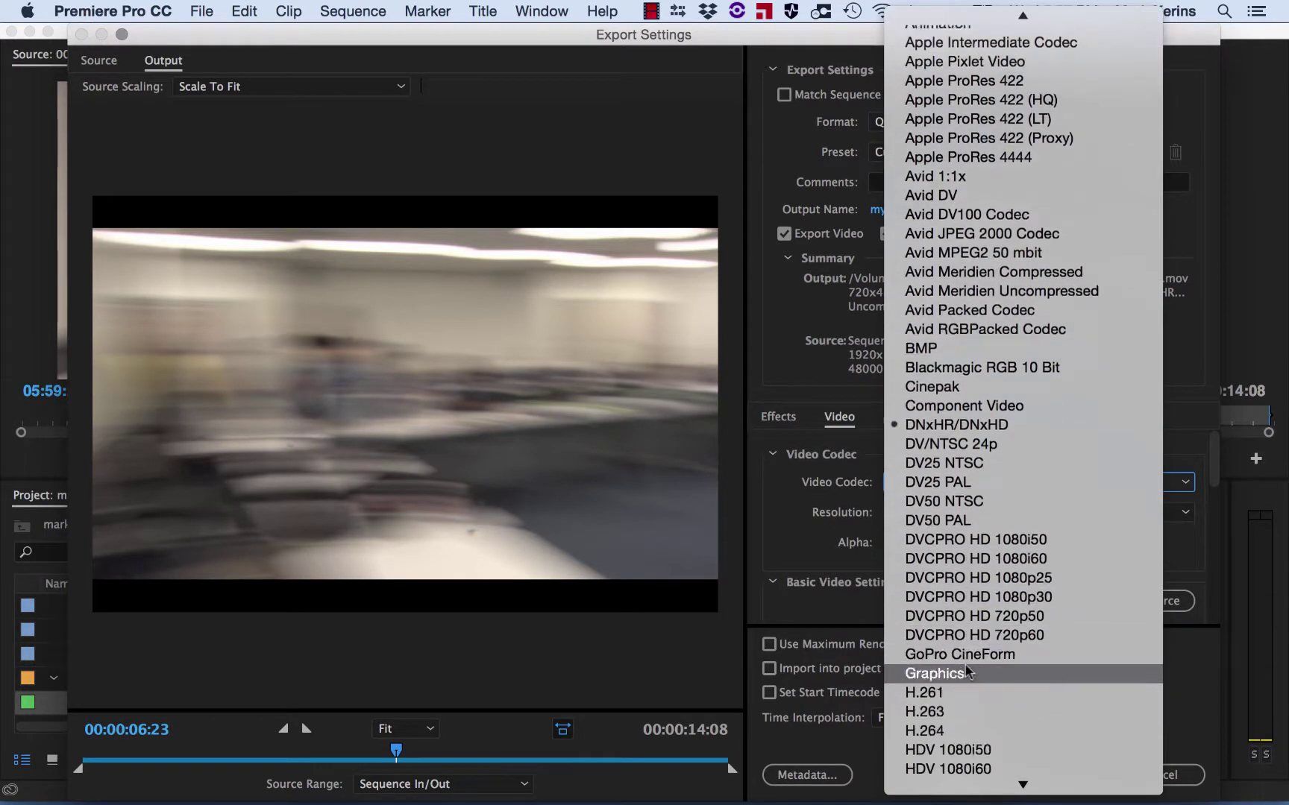
pyautogui.click(966, 692)
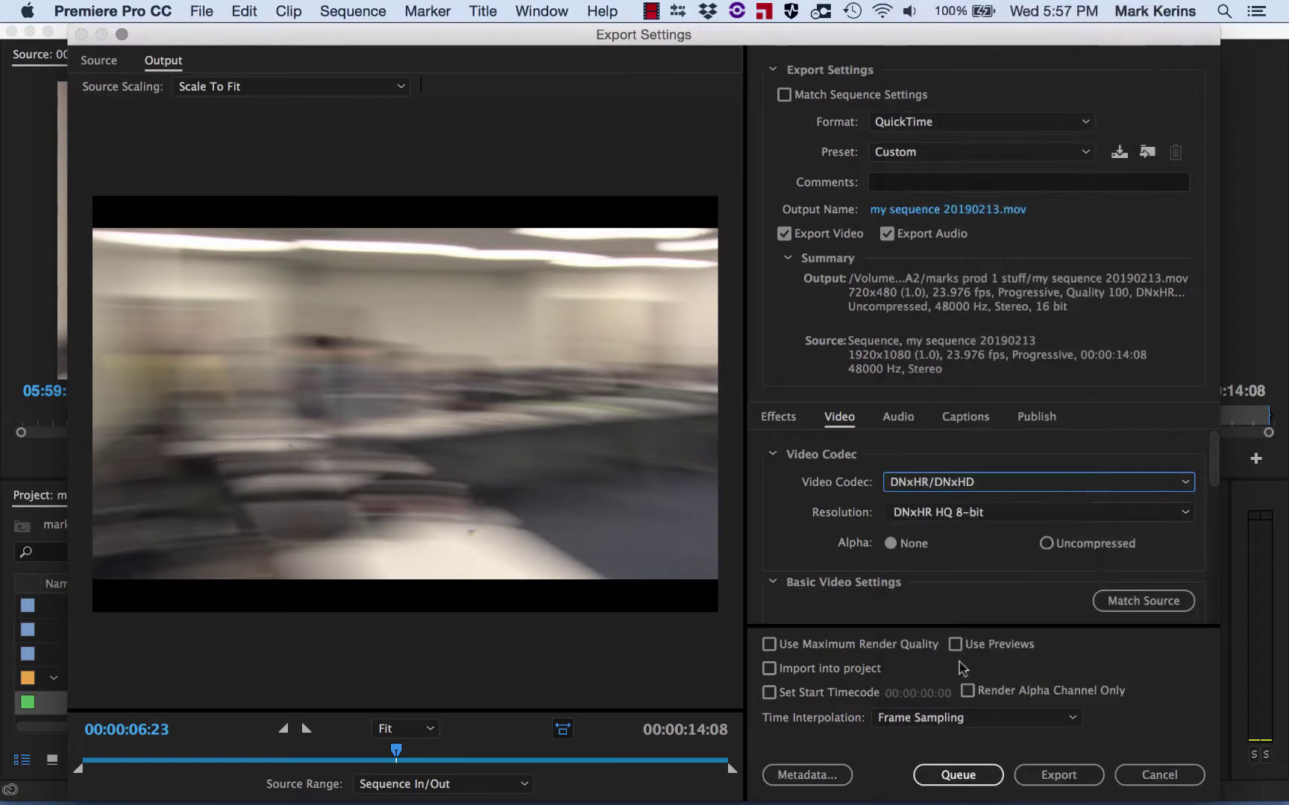
pyautogui.scroll(-2, 1044, 522)
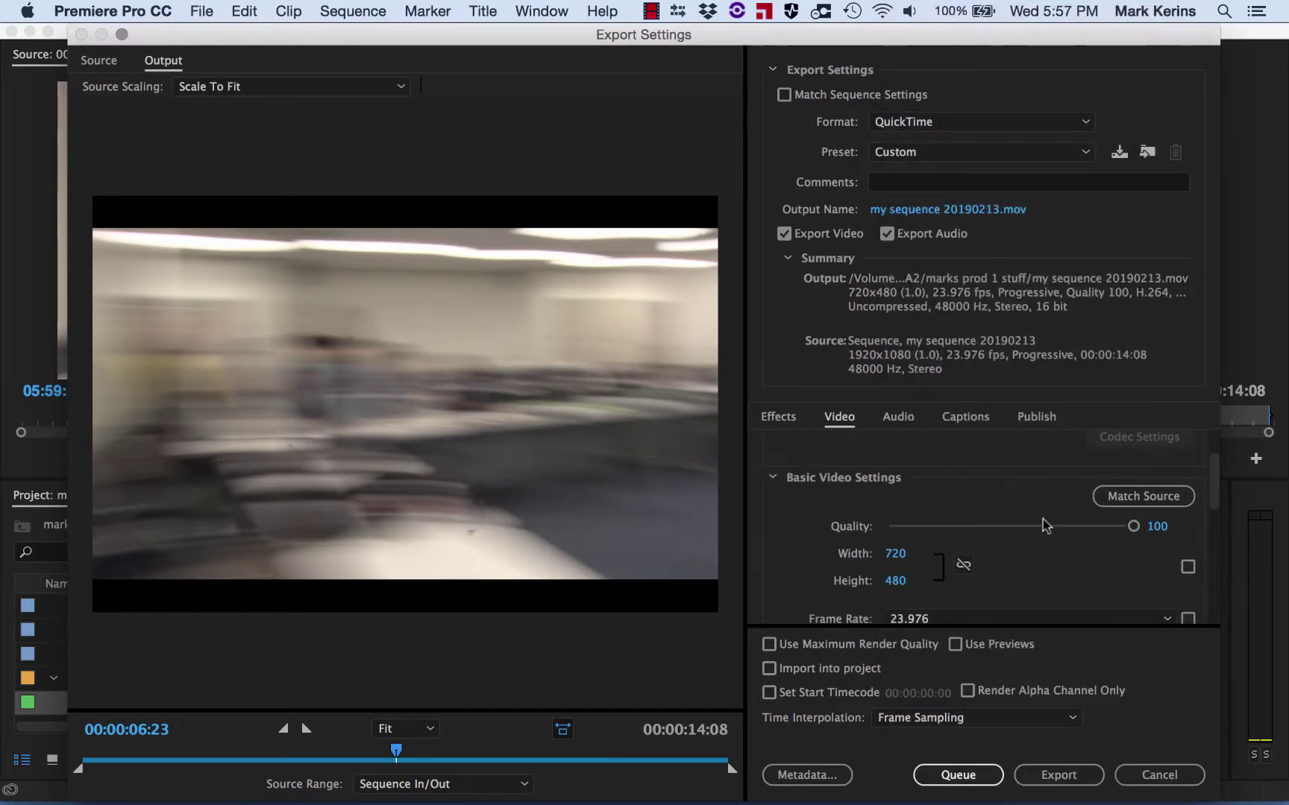
pyautogui.click(1139, 496)
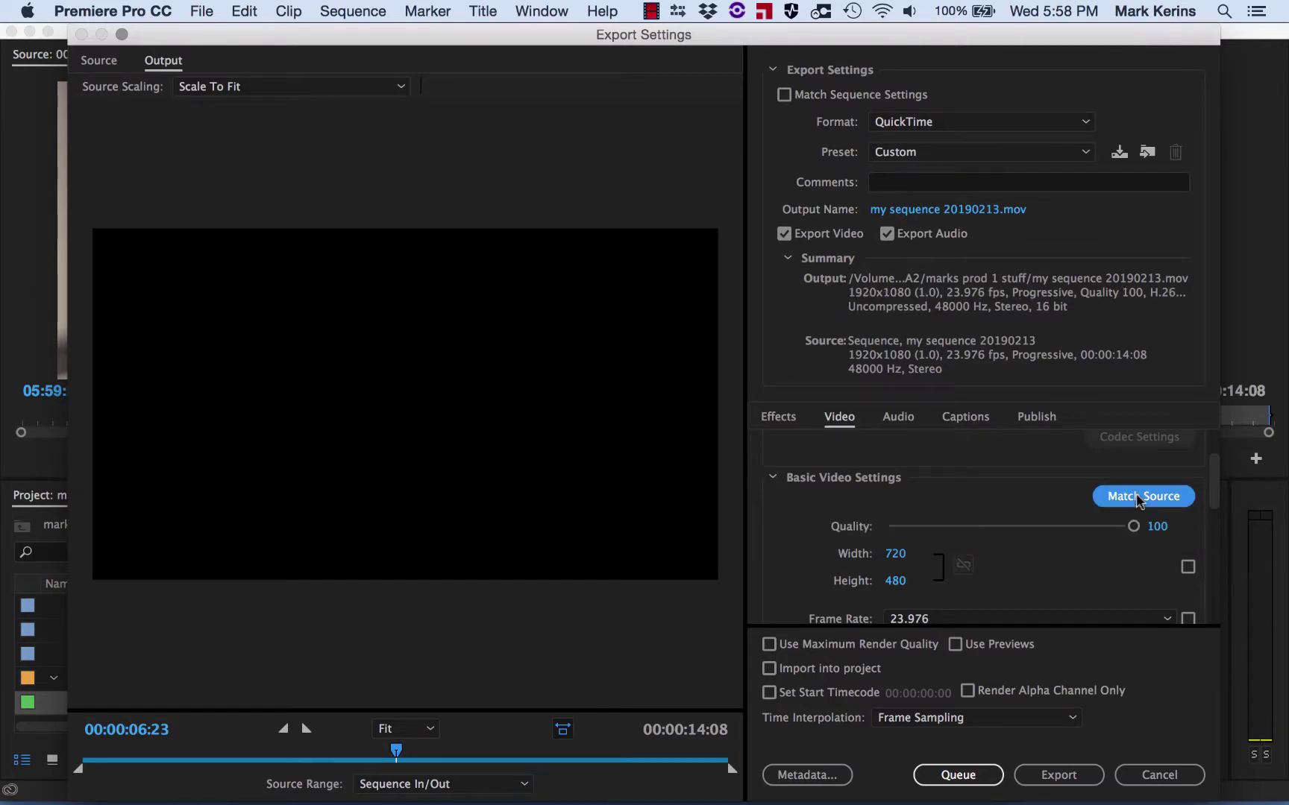
# Examine the export's frame size, frame rate, field order, aspect, keyframe and bitrate settings
pyautogui.scroll(2, 1136, 503)
pyautogui.scroll(-2, 1051, 521)
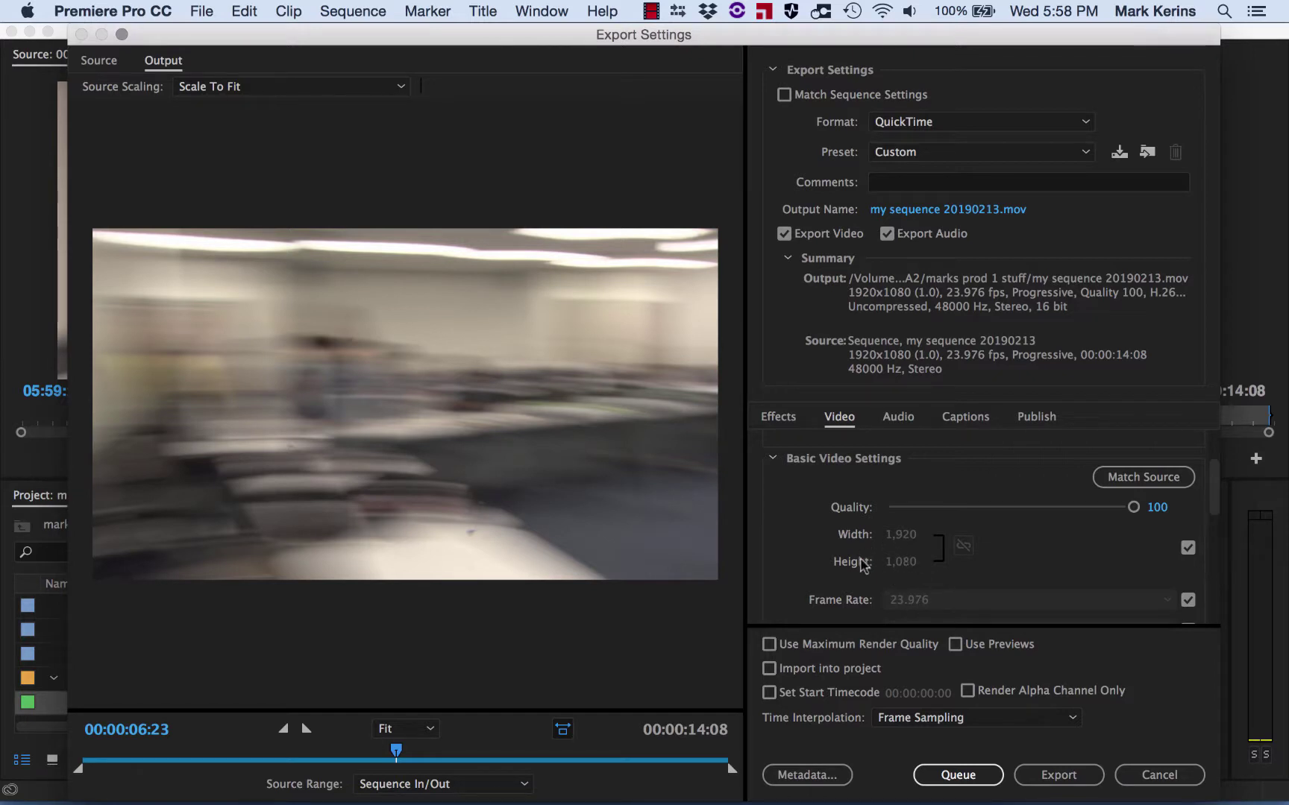
pyautogui.scroll(-3, 965, 548)
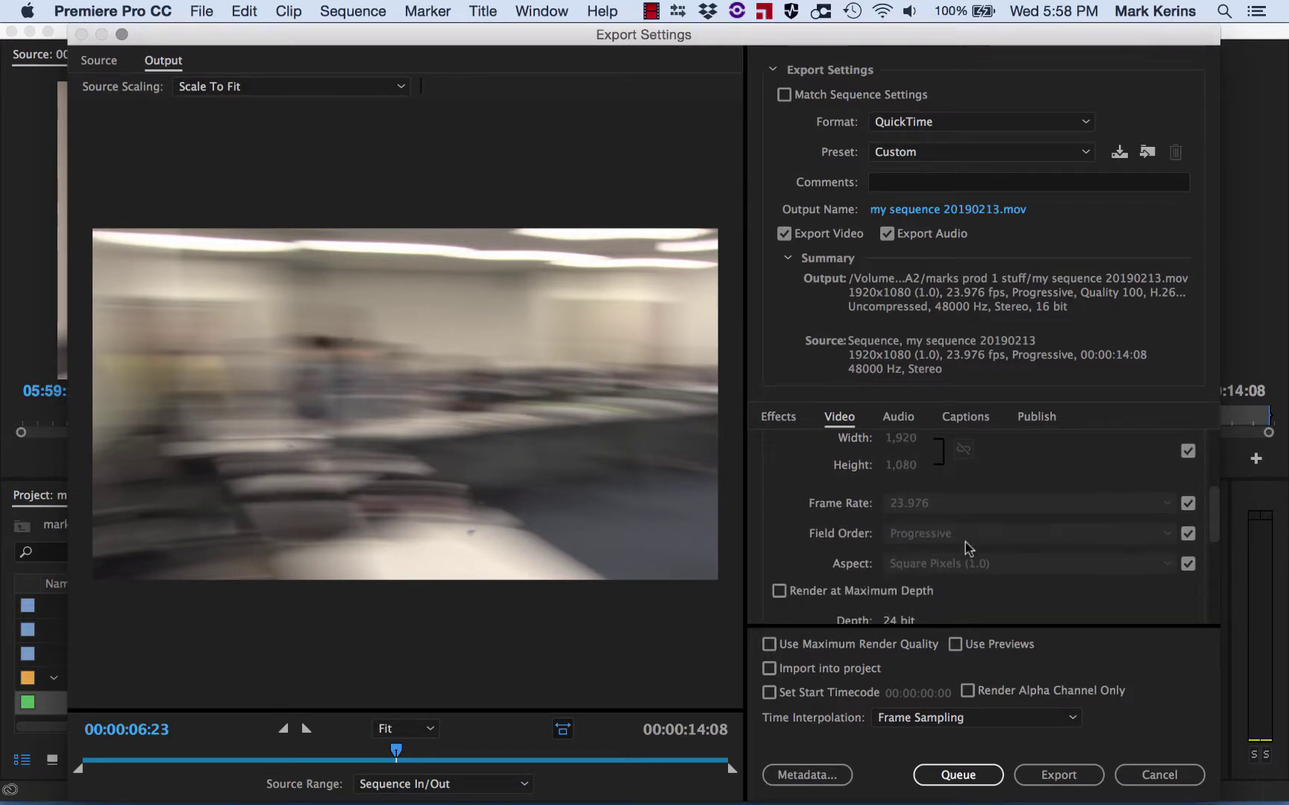
pyautogui.scroll(1, 1021, 557)
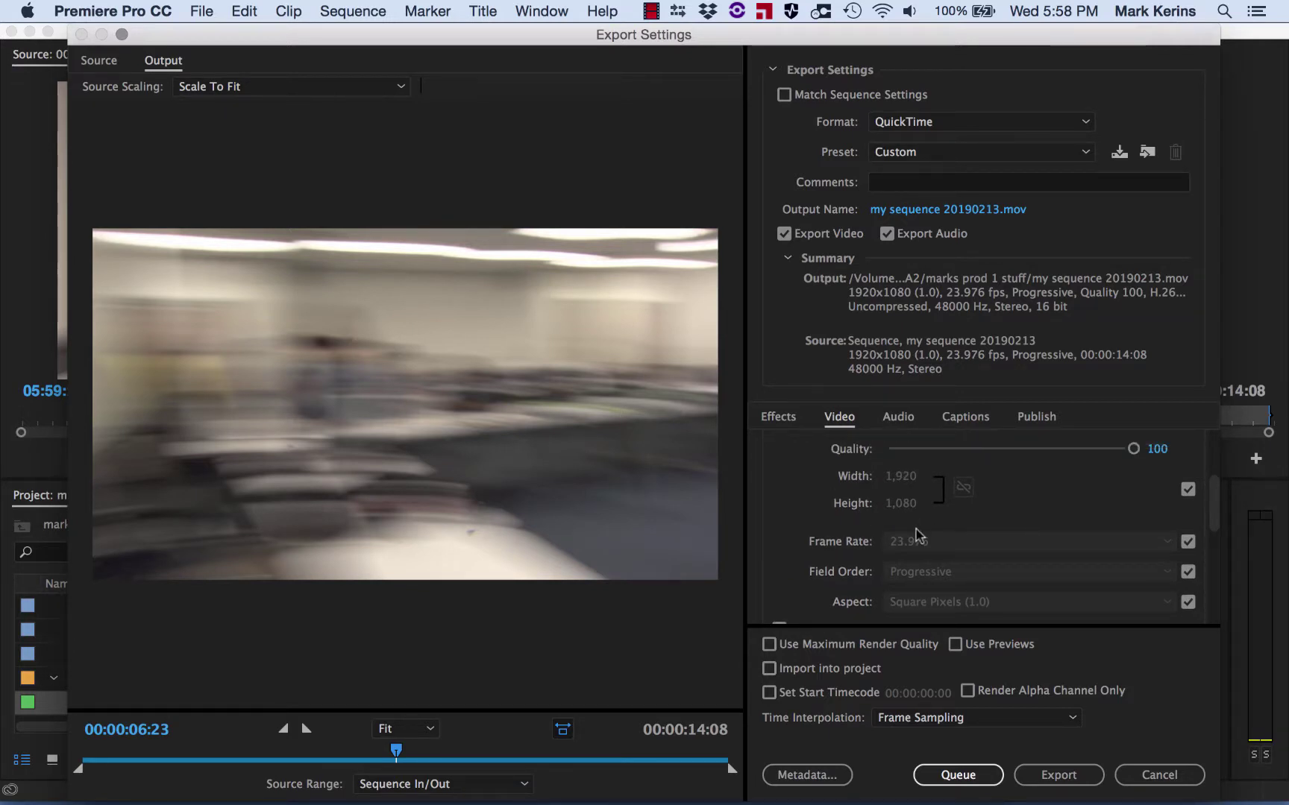
pyautogui.scroll(1, 985, 522)
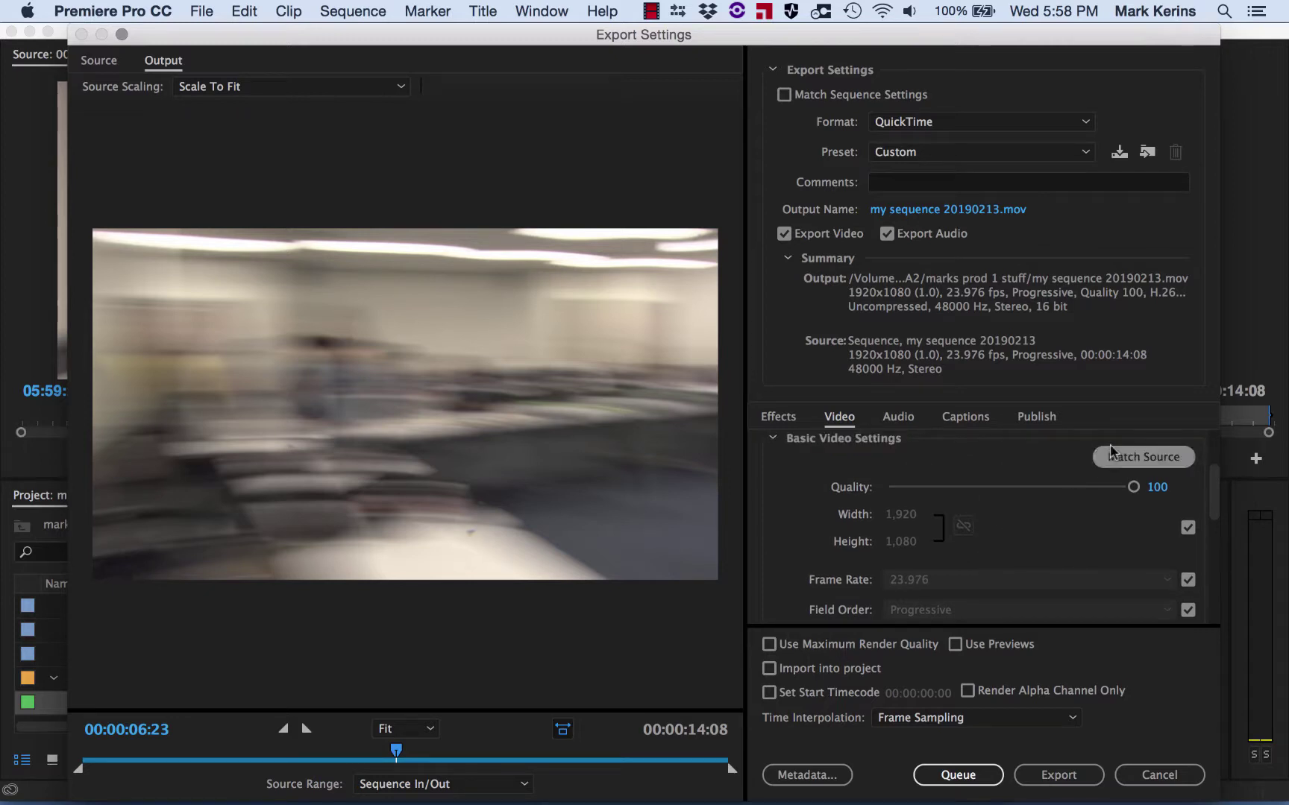
pyautogui.scroll(-1, 1006, 540)
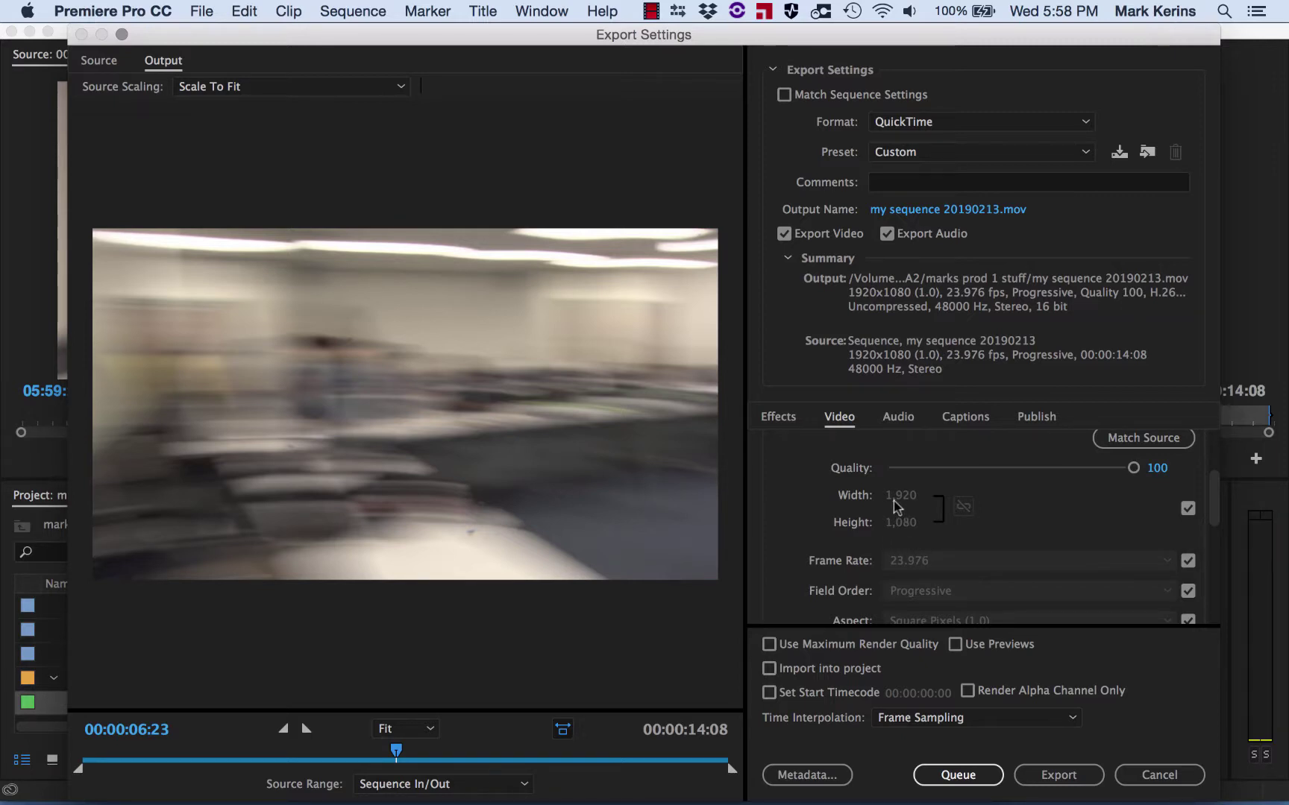
pyautogui.scroll(-2, 1003, 523)
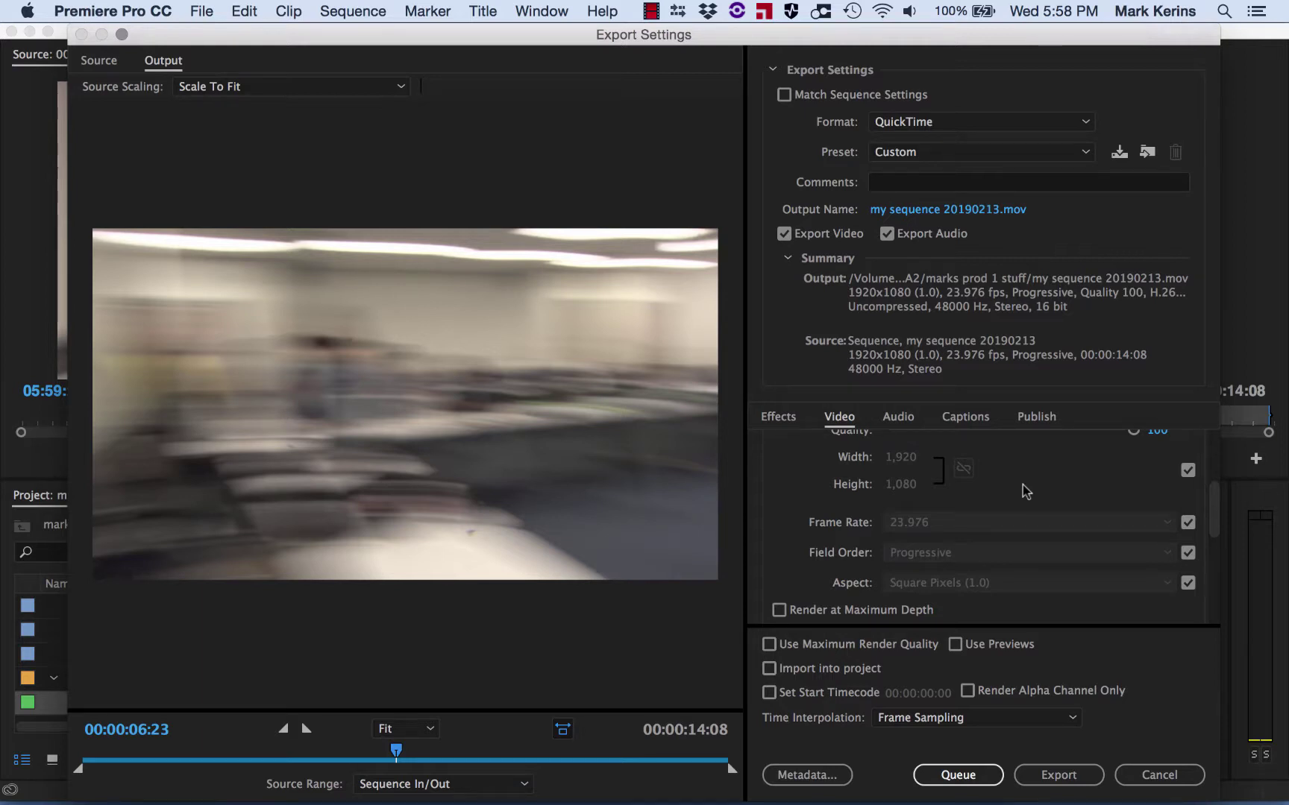
pyautogui.scroll(-3, 1026, 490)
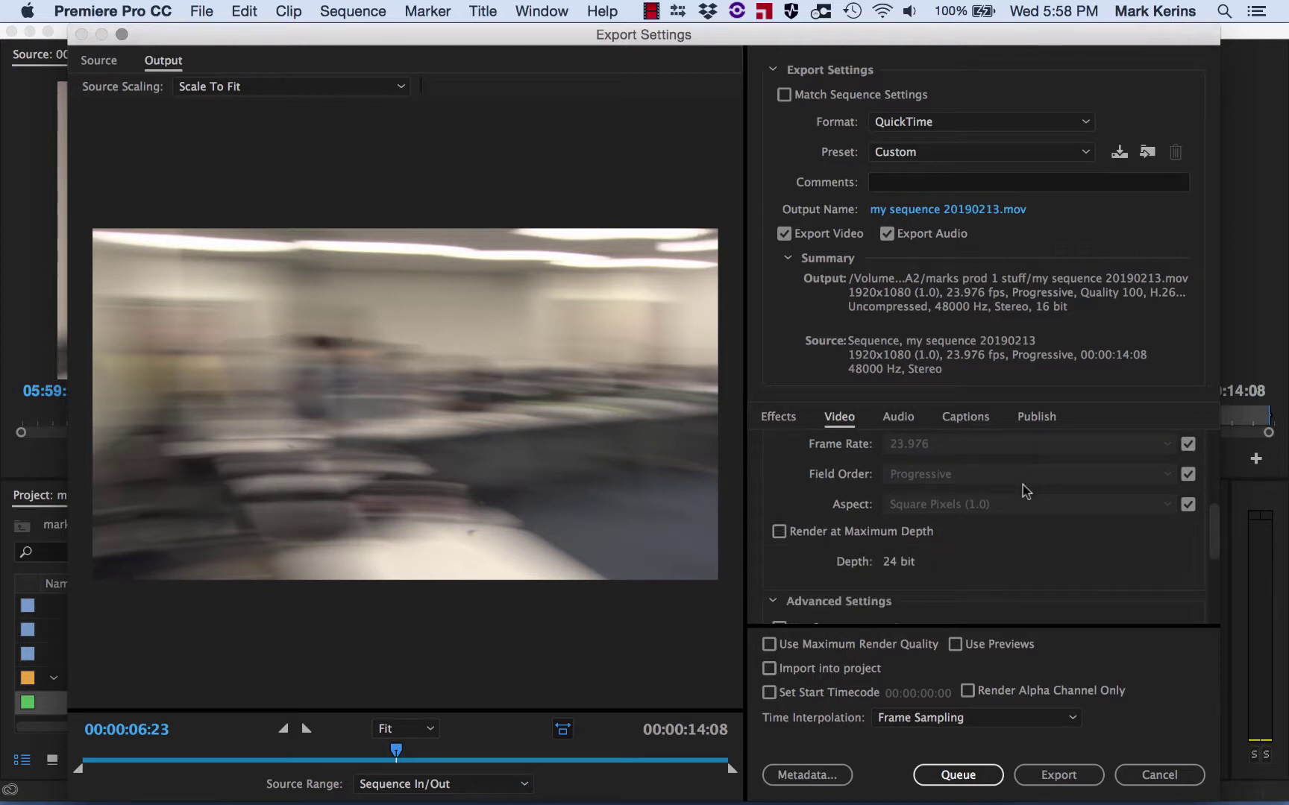
pyautogui.scroll(-6, 1023, 484)
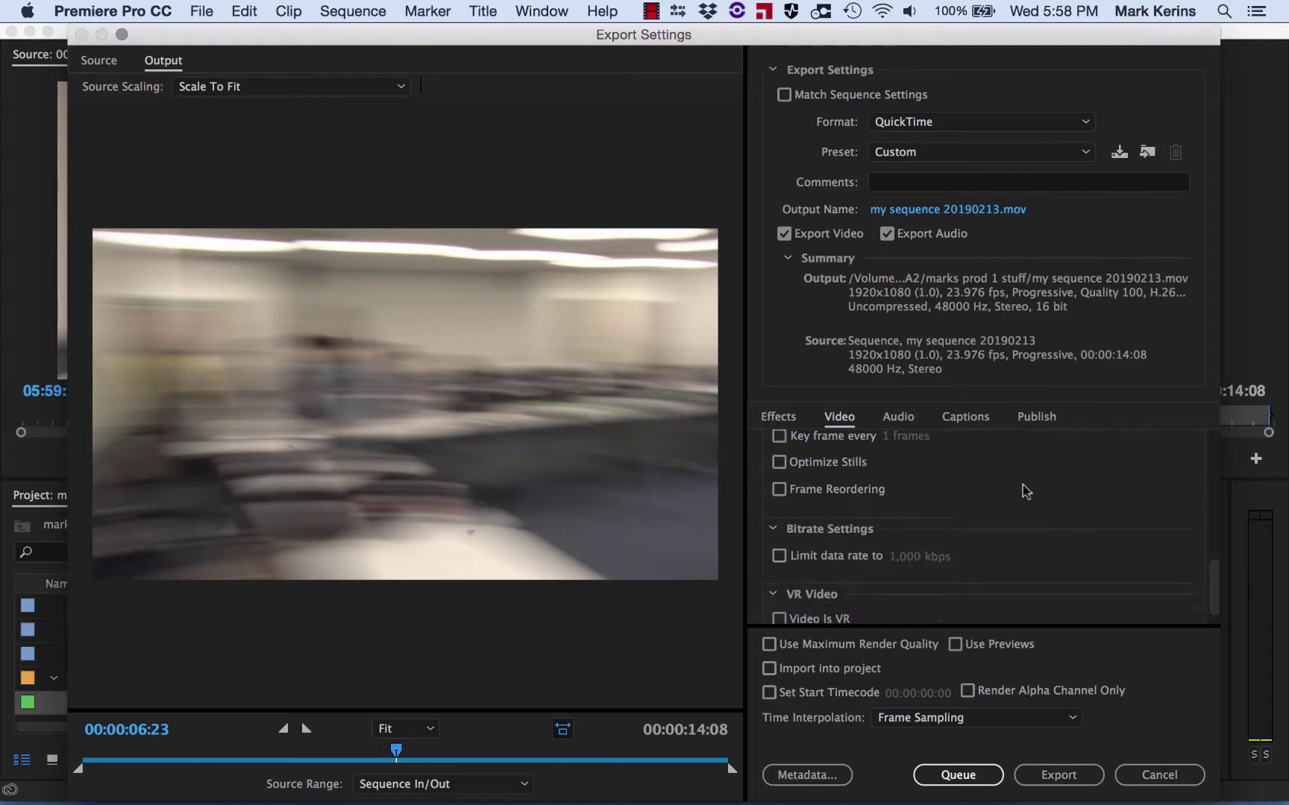
pyautogui.scroll(1, 1023, 484)
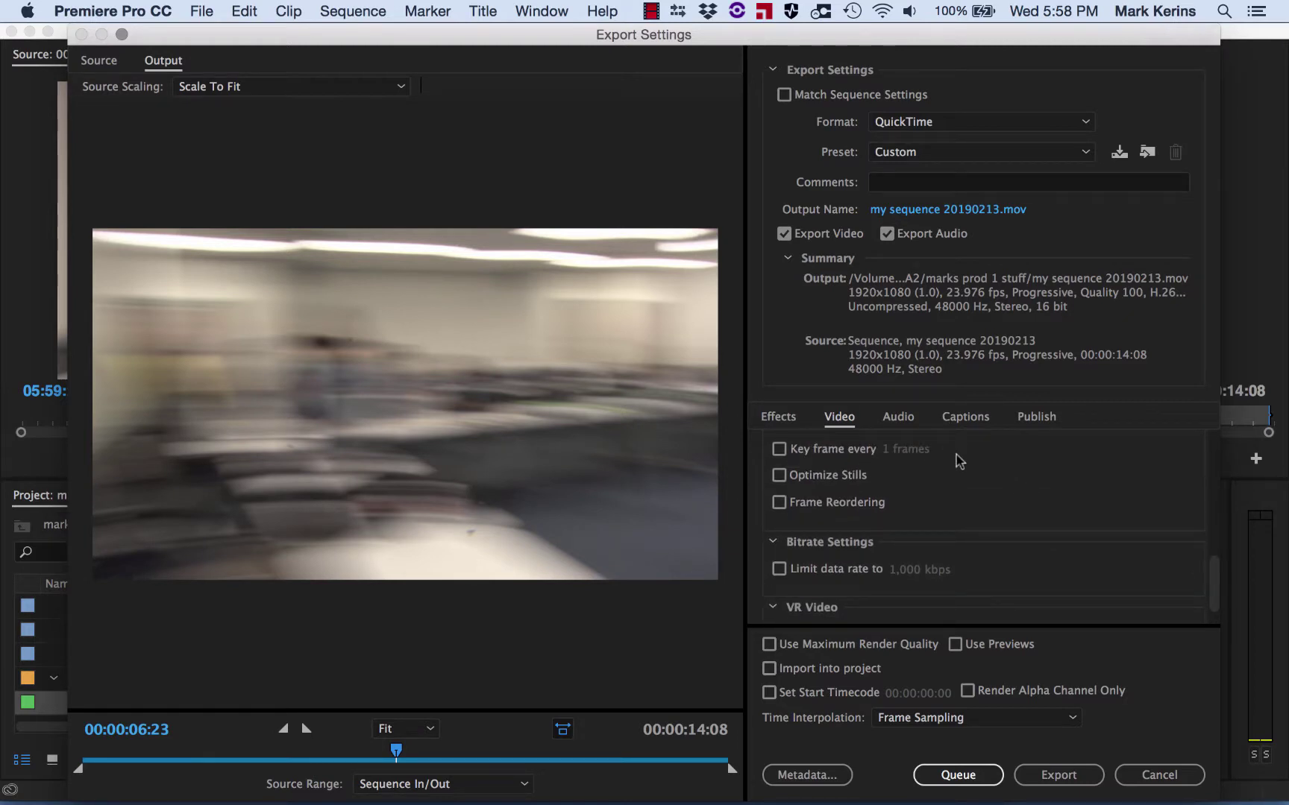
# Check the export's audio codec, sample and channel settings, and export the sequence as a movie
pyautogui.click(897, 421)
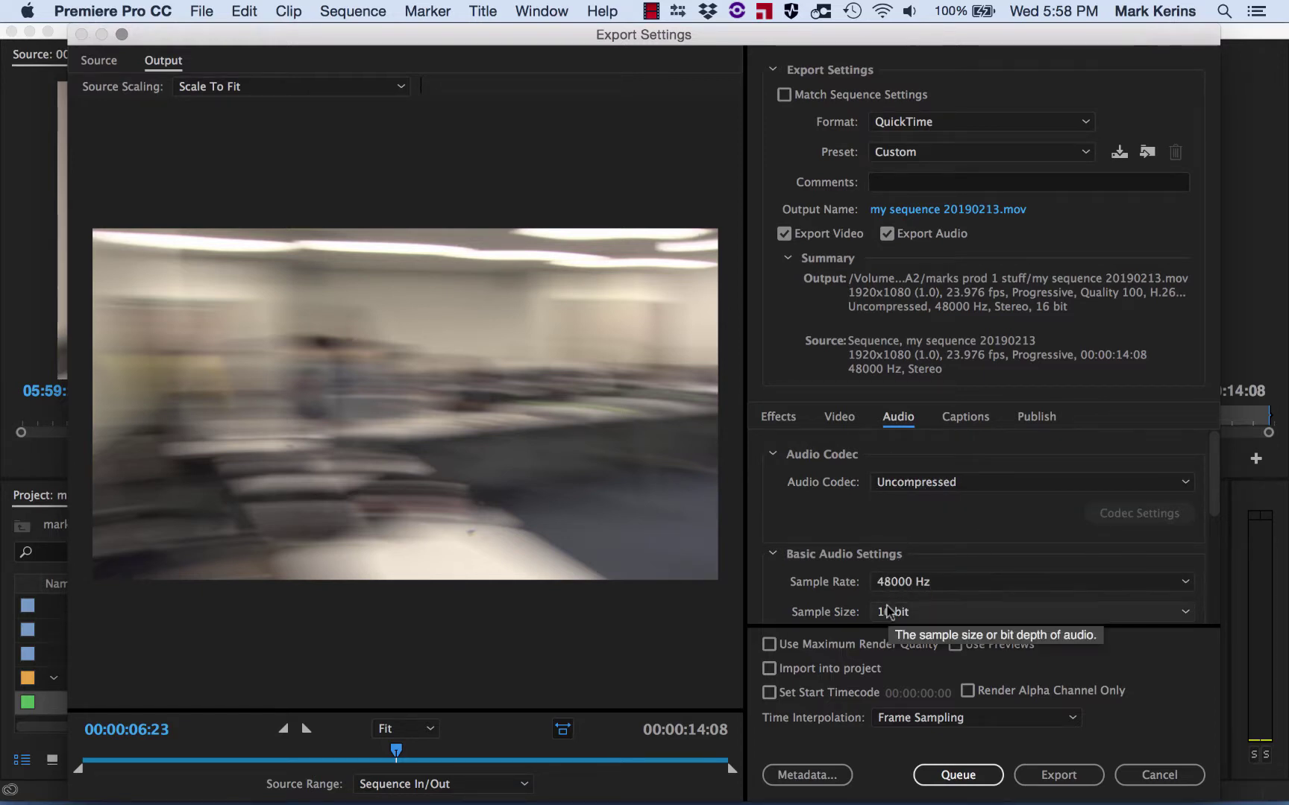
pyautogui.scroll(-3, 1019, 503)
pyautogui.scroll(-2, 1020, 503)
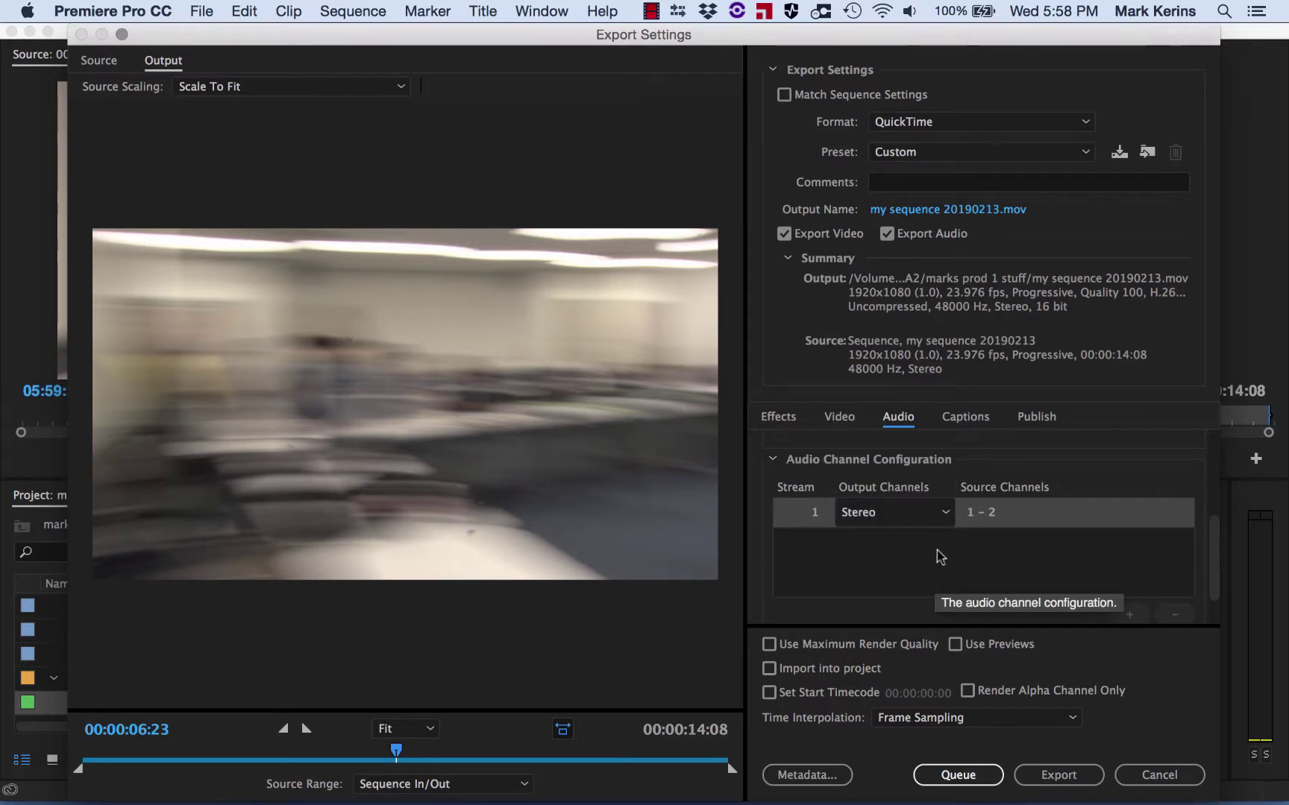
pyautogui.scroll(-2, 938, 551)
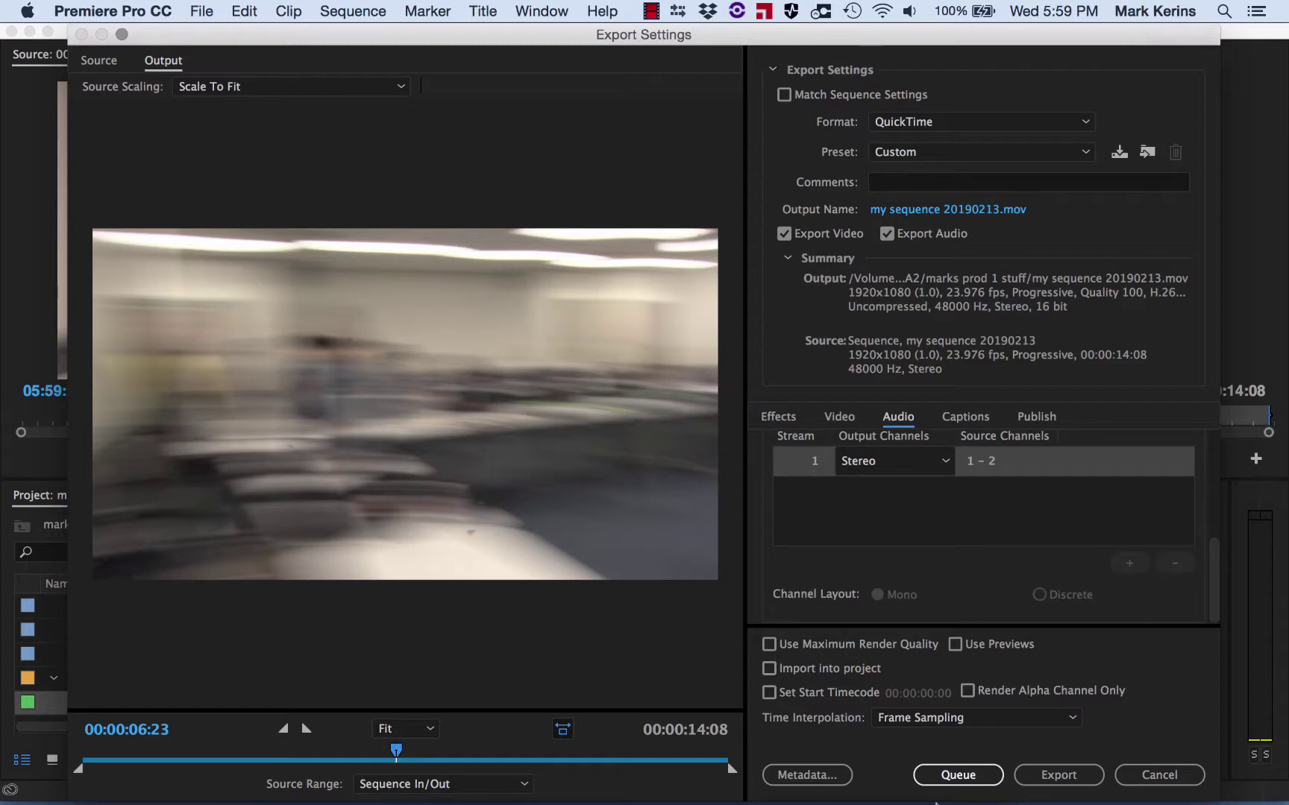
pyautogui.click(1060, 777)
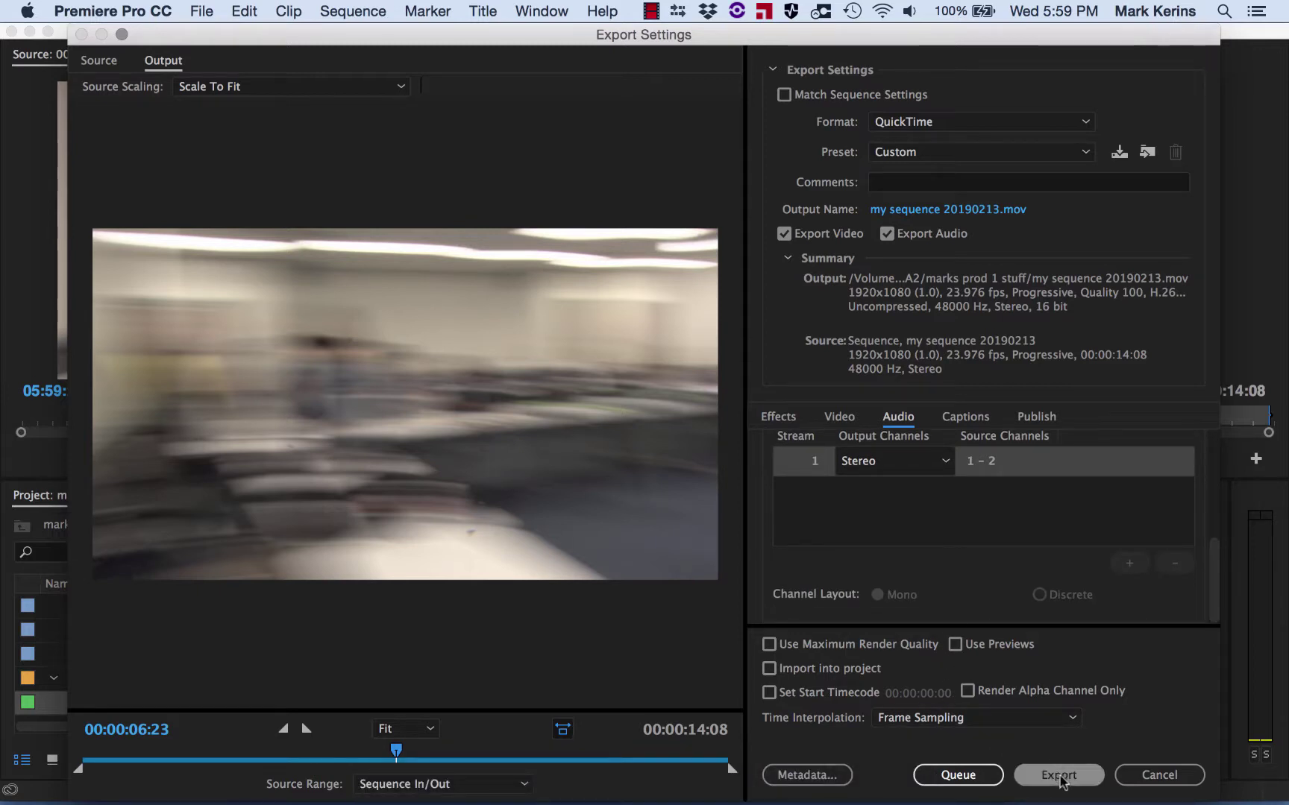
pyautogui.click(1061, 777)
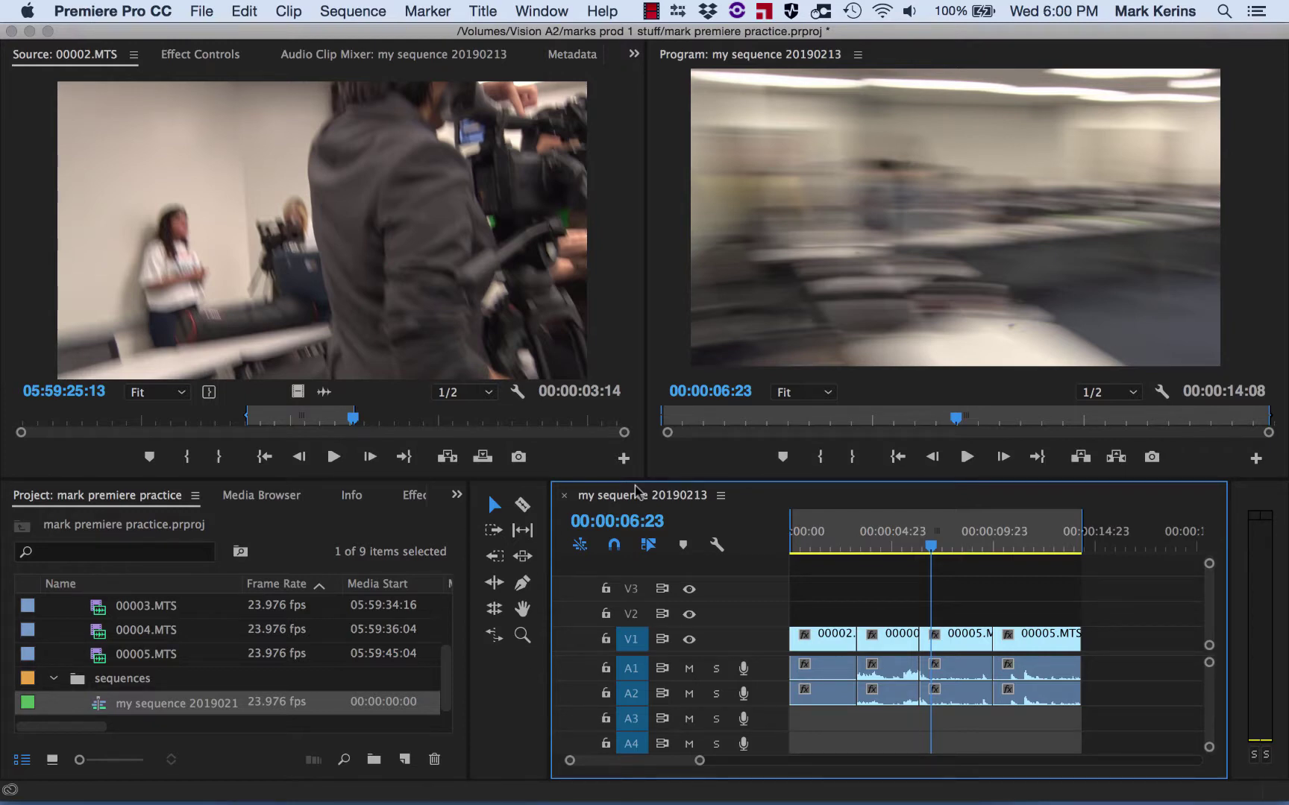
# Switch to Finder and open the marks prod 1 stuff folder on the Vision A2 drive in a new window
pyautogui.press('super+Tab')
pyautogui.press('super+Tab')
pyautogui.press('super+Tab')
pyautogui.press('super+Tab')
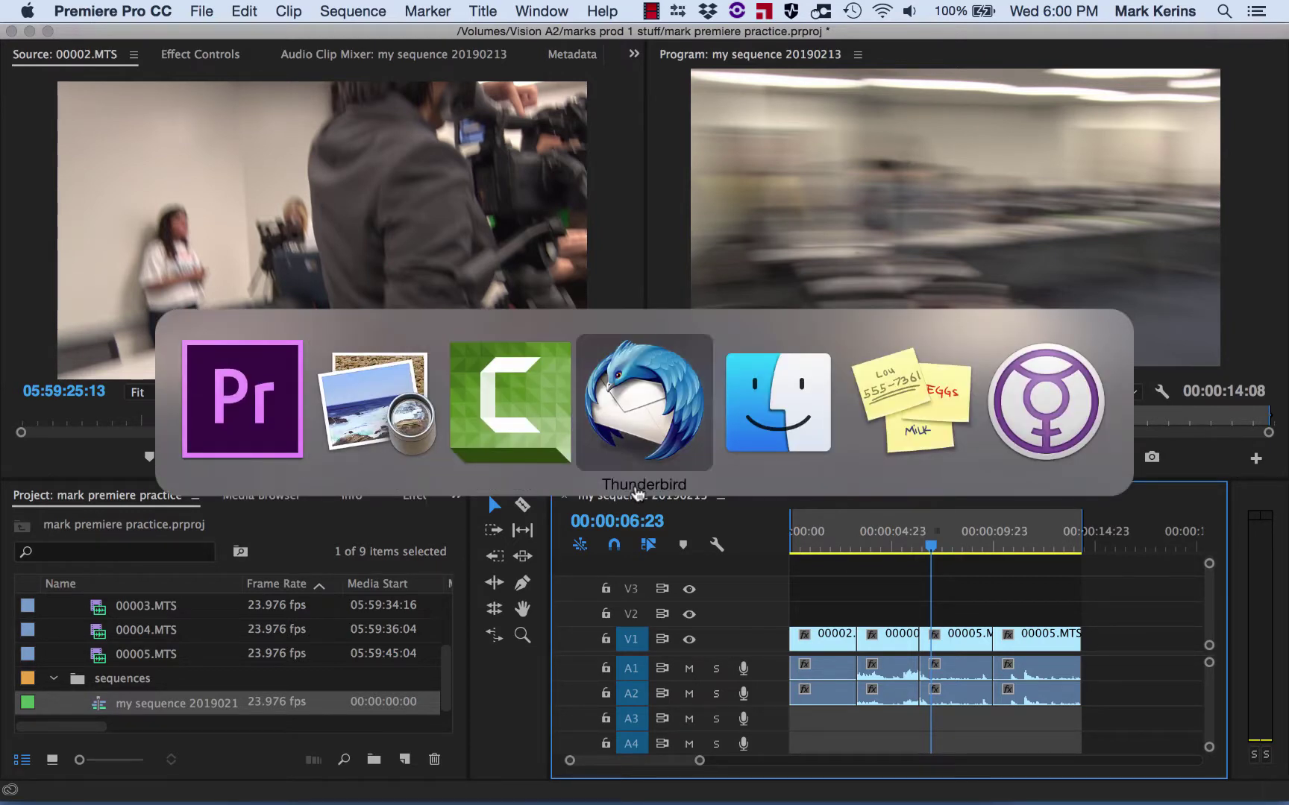
pyautogui.press('super+n')
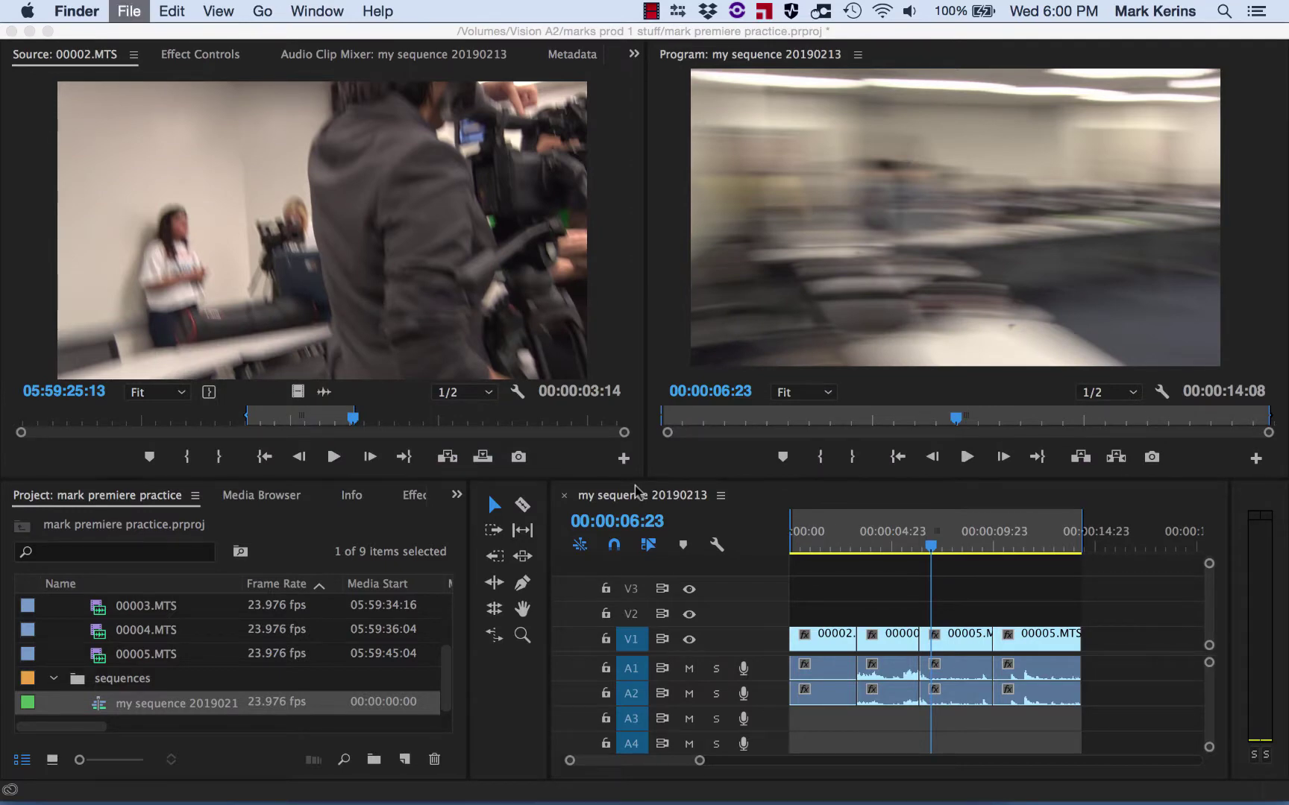
pyautogui.scroll(-5, 446, 350)
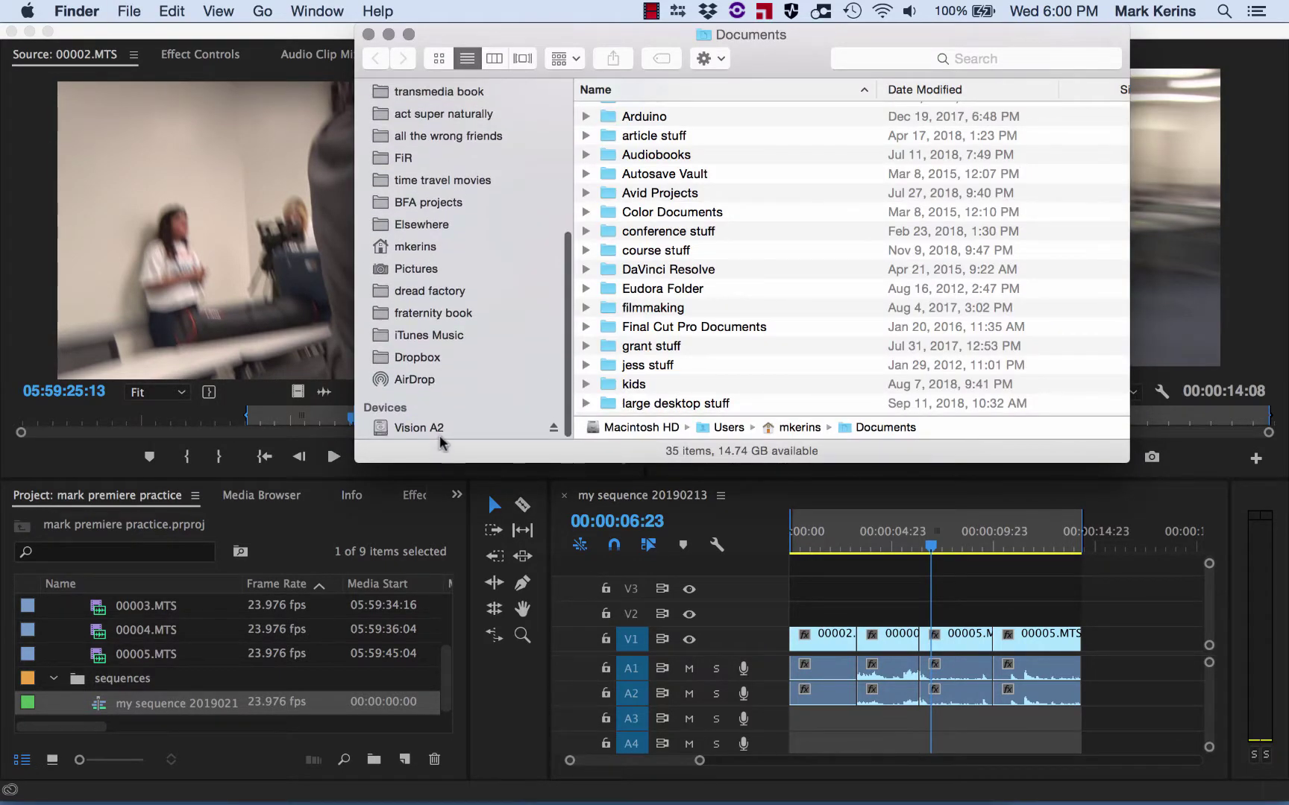
pyautogui.click(417, 427)
pyautogui.doubleClick(686, 114)
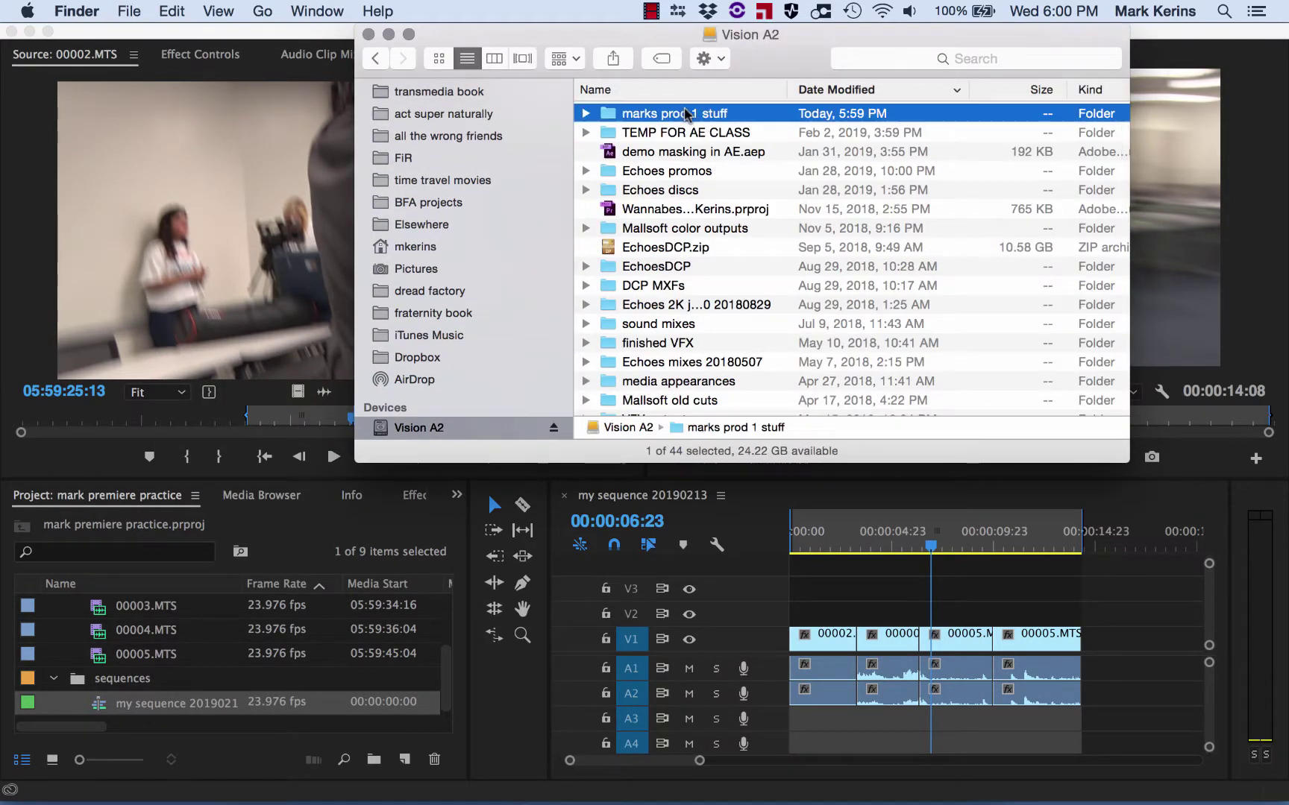
# Open my sequence 20190213.mov in QuickTime Player, inspect its format information and close the inspector
pyautogui.doubleClick(639, 138)
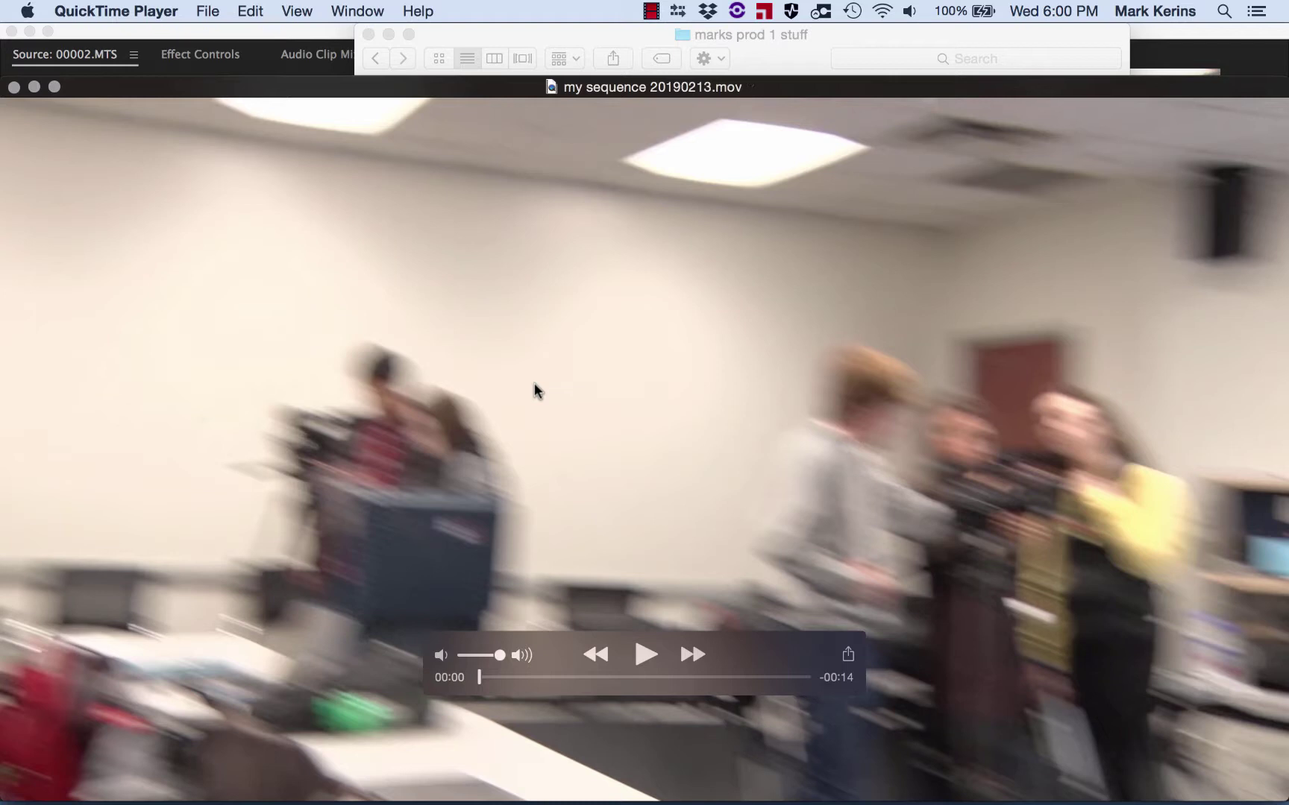
pyautogui.press('super+i')
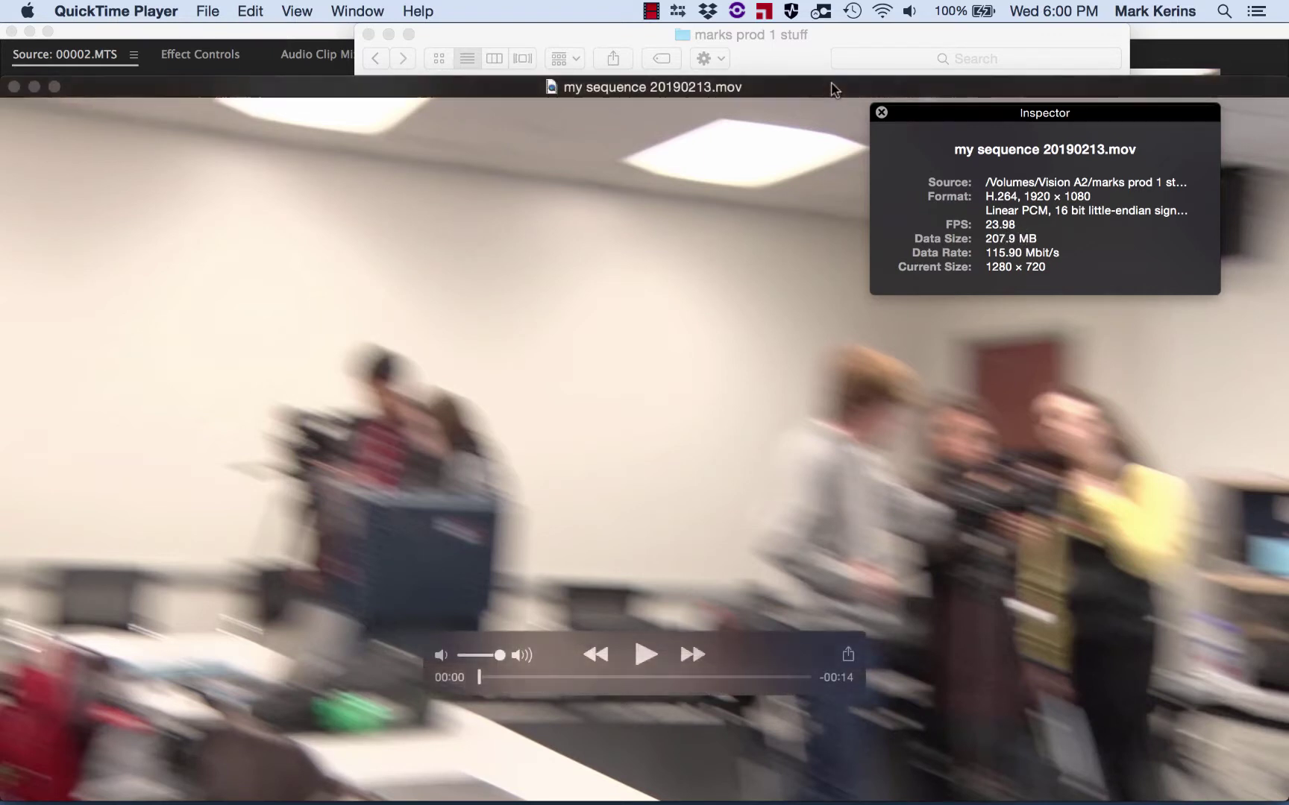
pyautogui.click(880, 112)
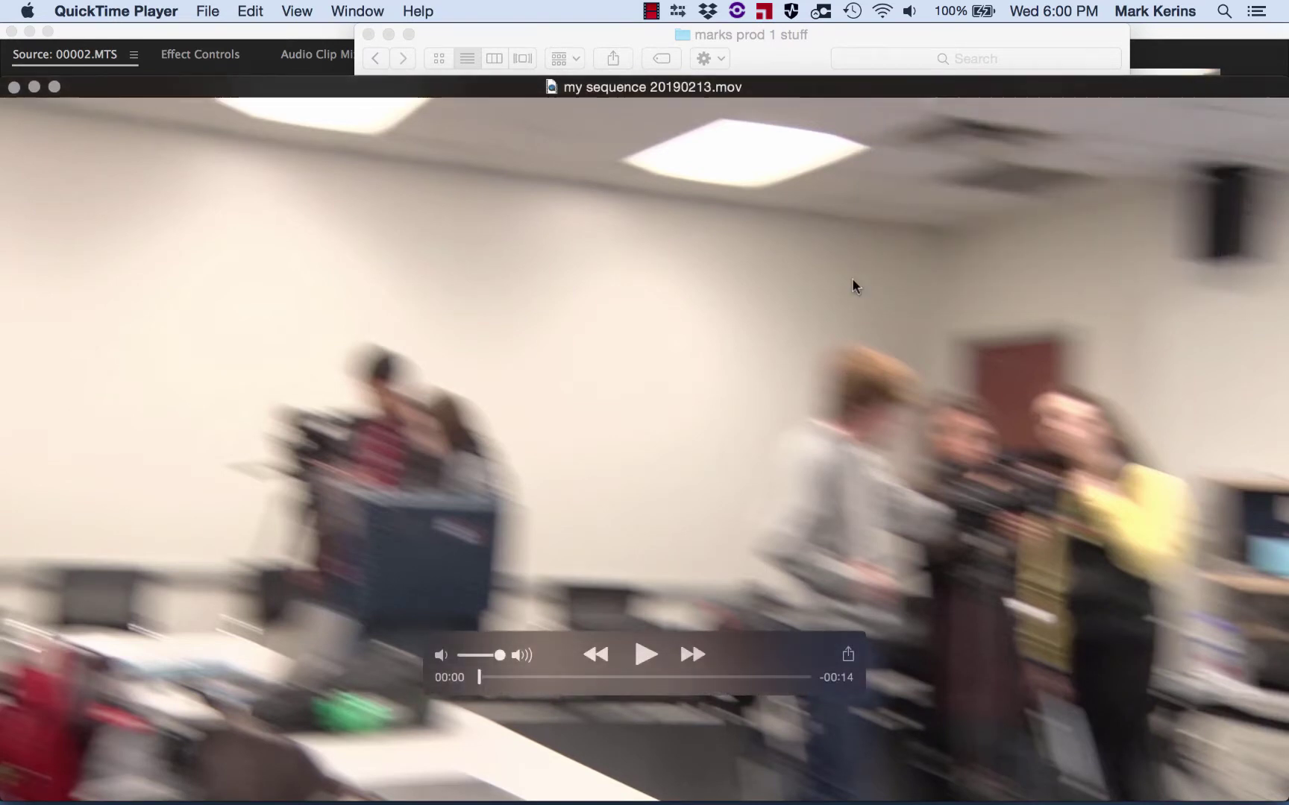
# Play the exported movie in full screen and close it after viewing
pyautogui.press('ctrl+super+f')
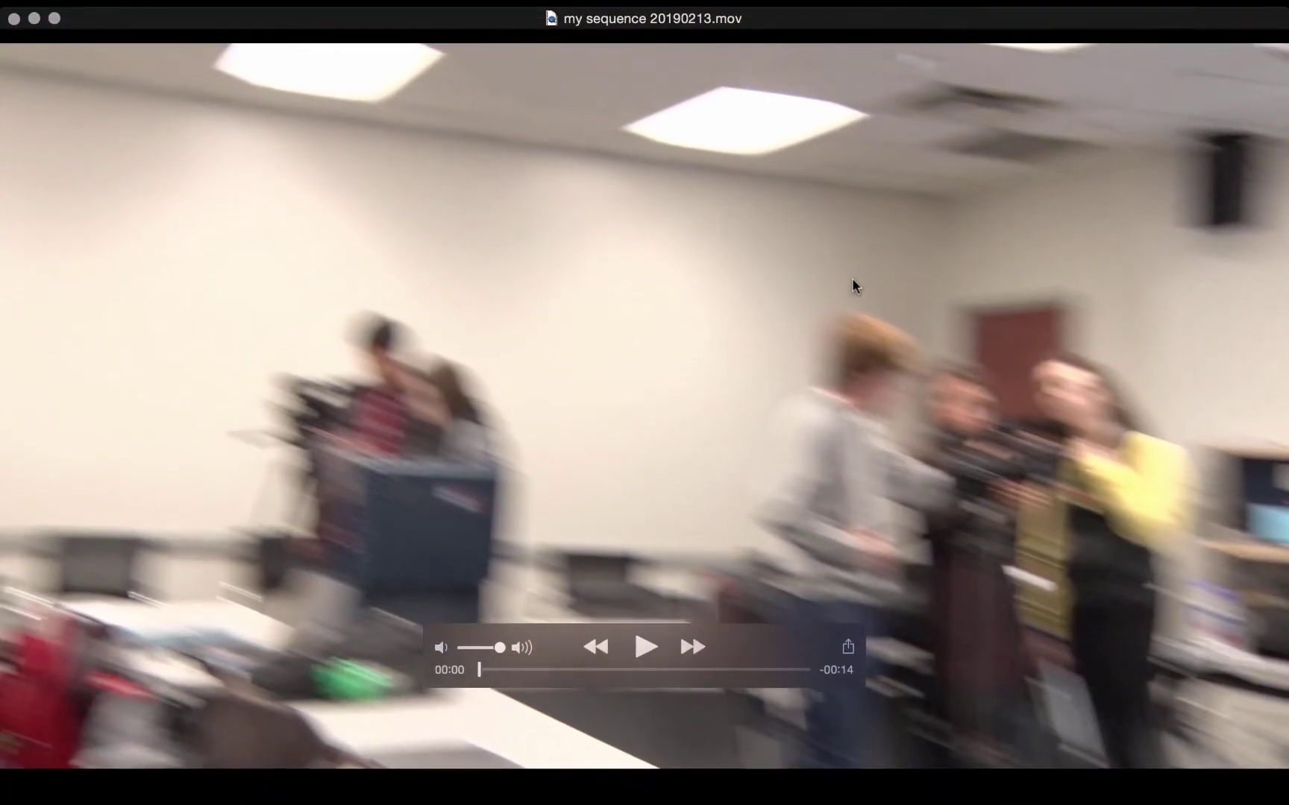
pyautogui.press('space')
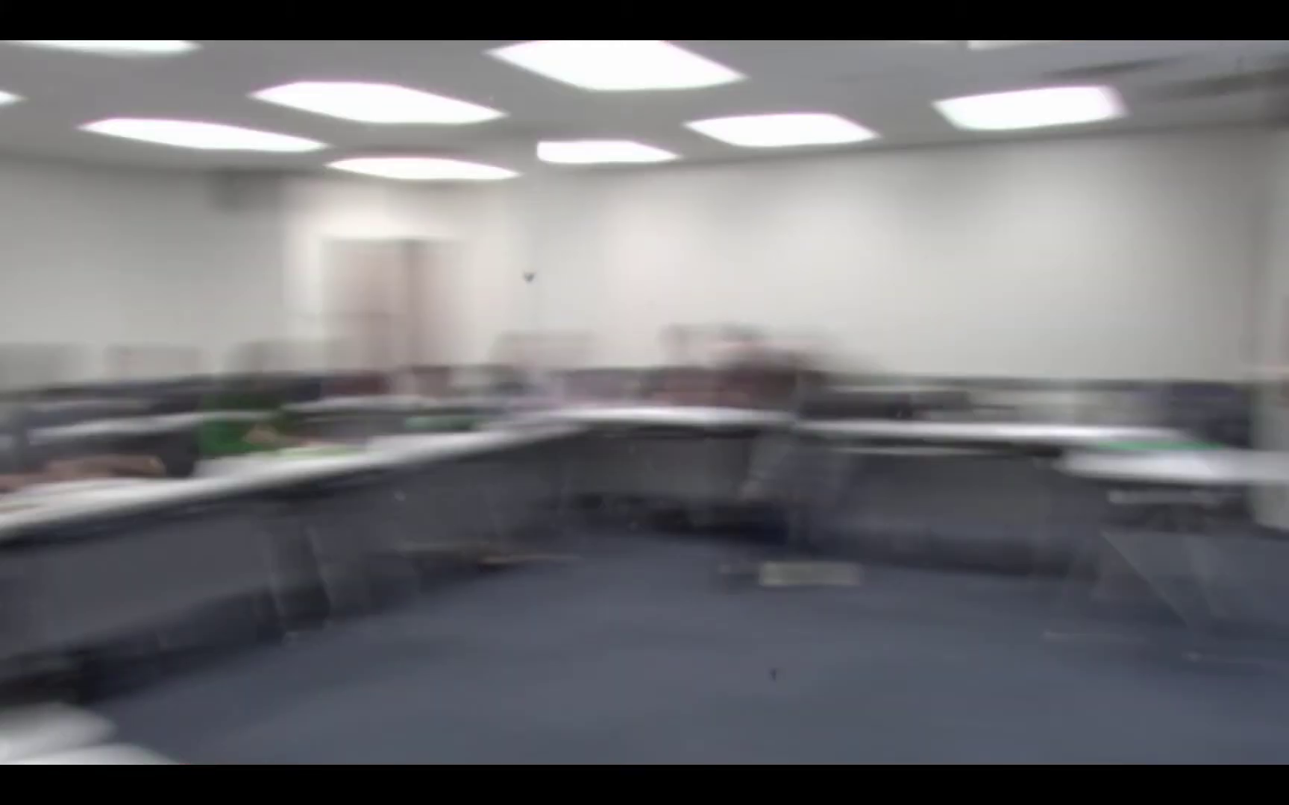
pyautogui.press('Escape')
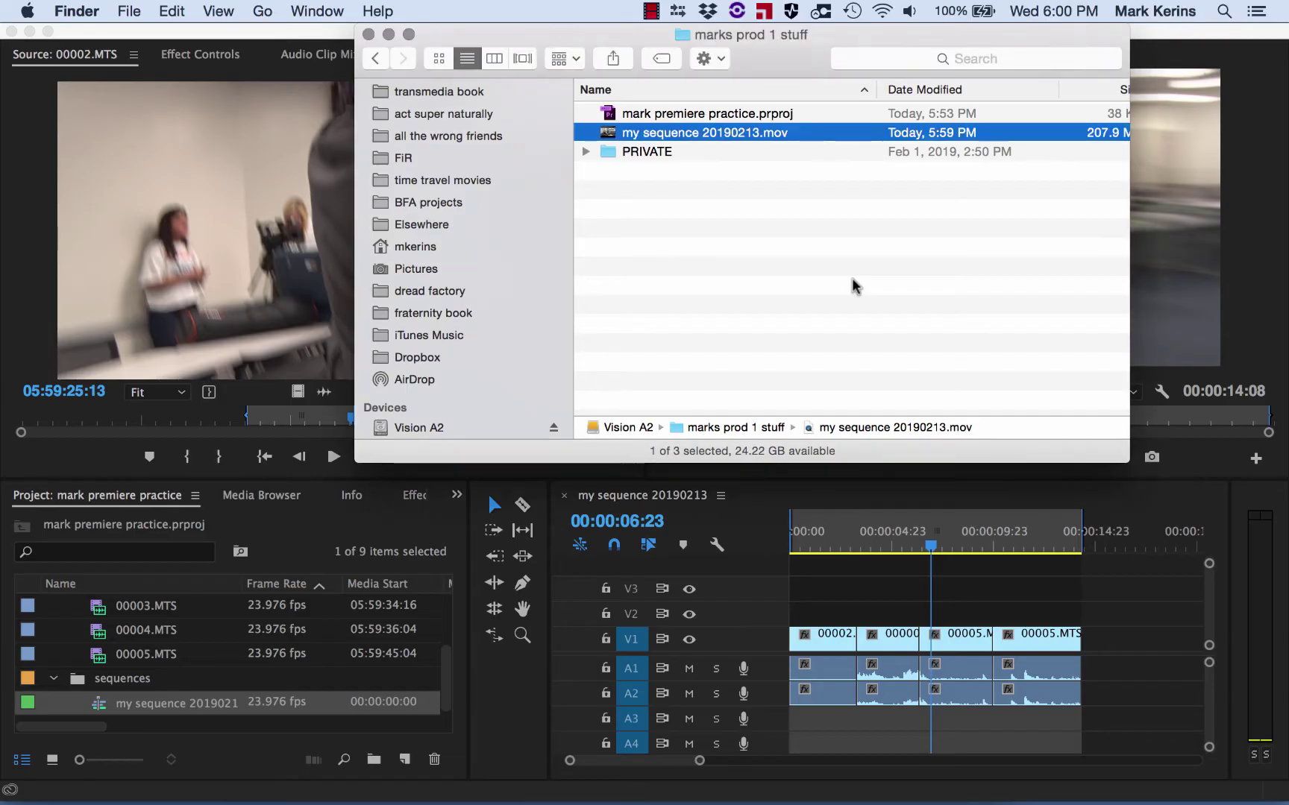